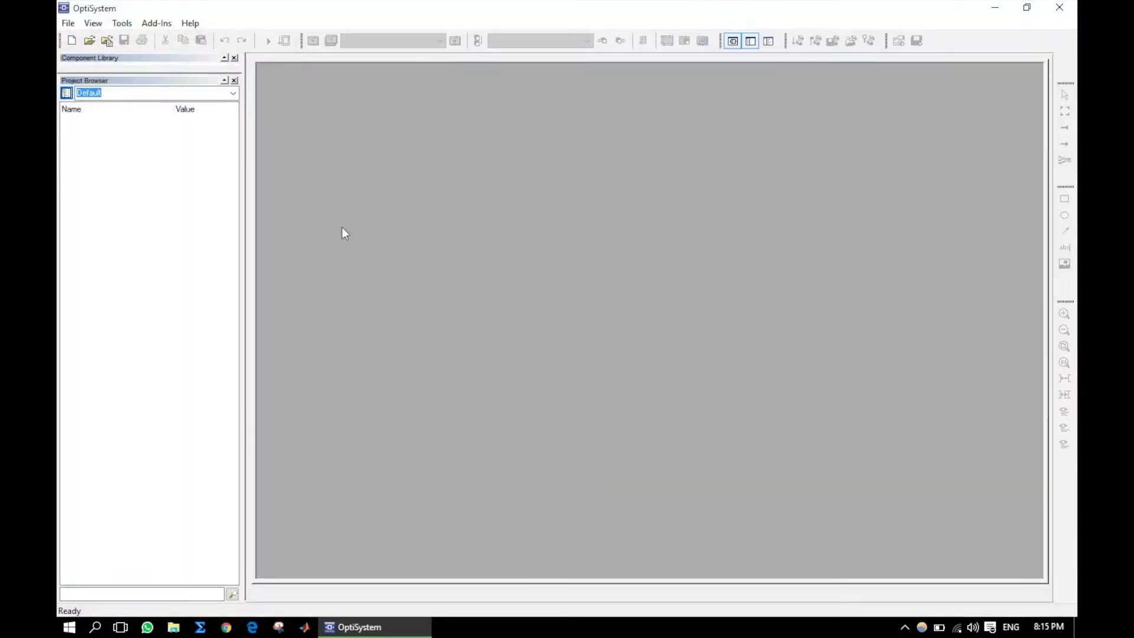
Enlarge the Component Library pane and open the sample project "50Gbps Coherent QPSK_Trans_detail with DSP" from the QPSK folder under PSK systems.
left_click_drag(197, 75, 202, 427)
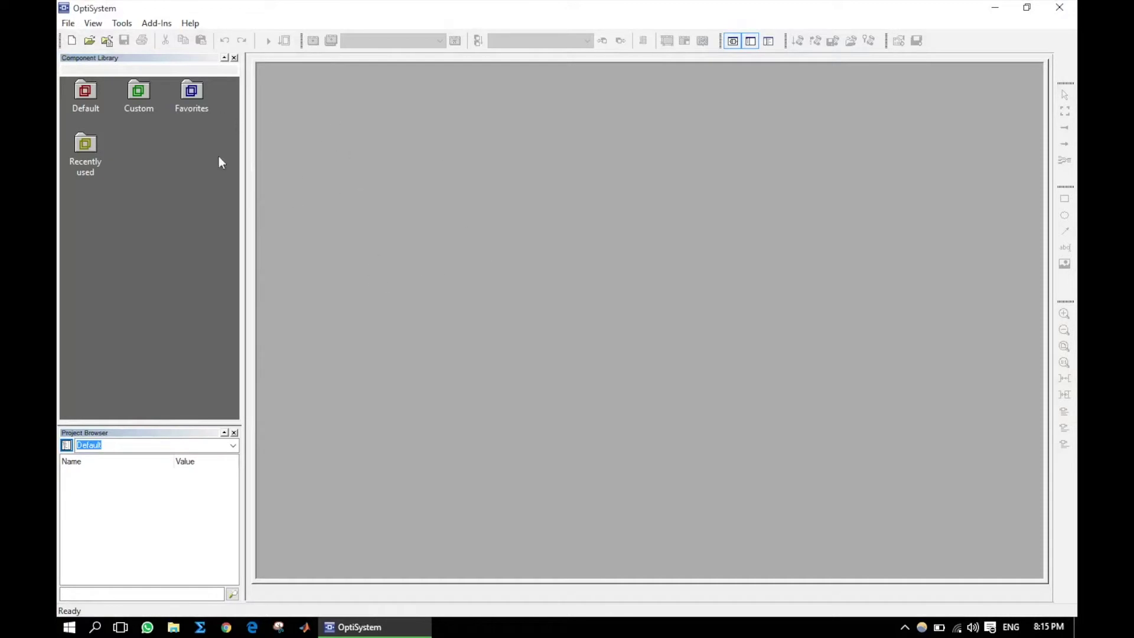
left_click(106, 40)
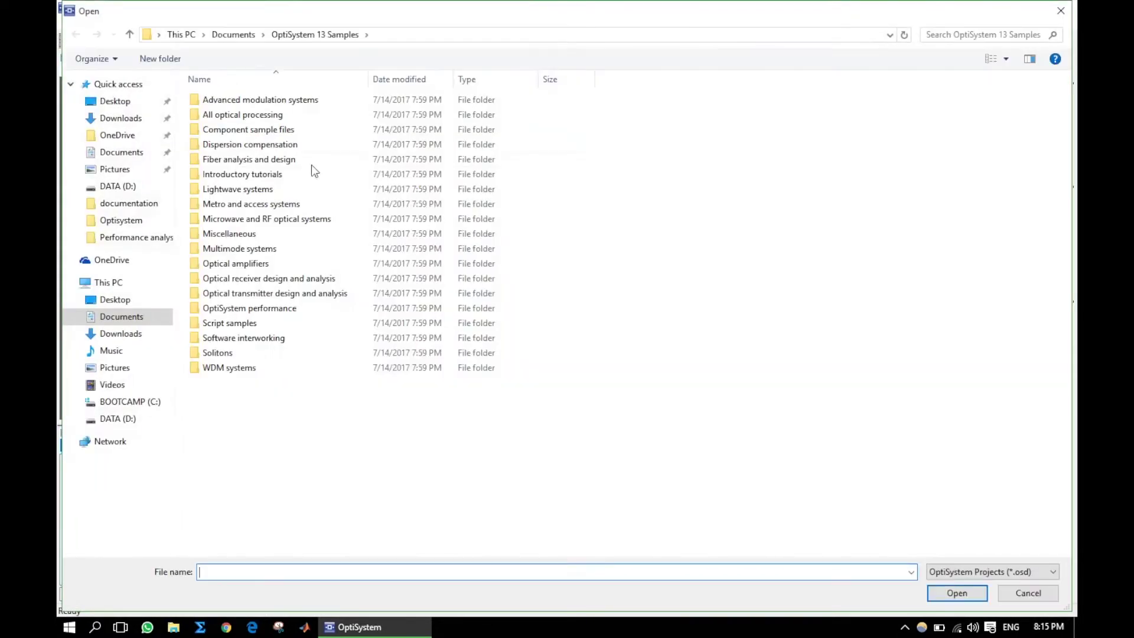
double_click(277, 106)
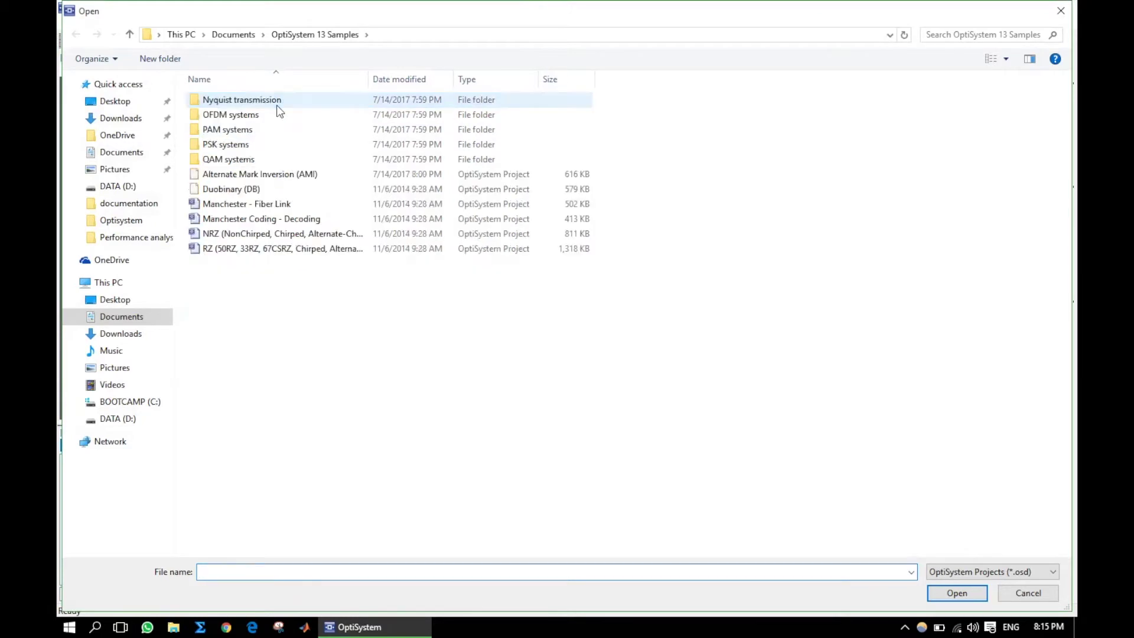
double_click(264, 142)
double_click(264, 144)
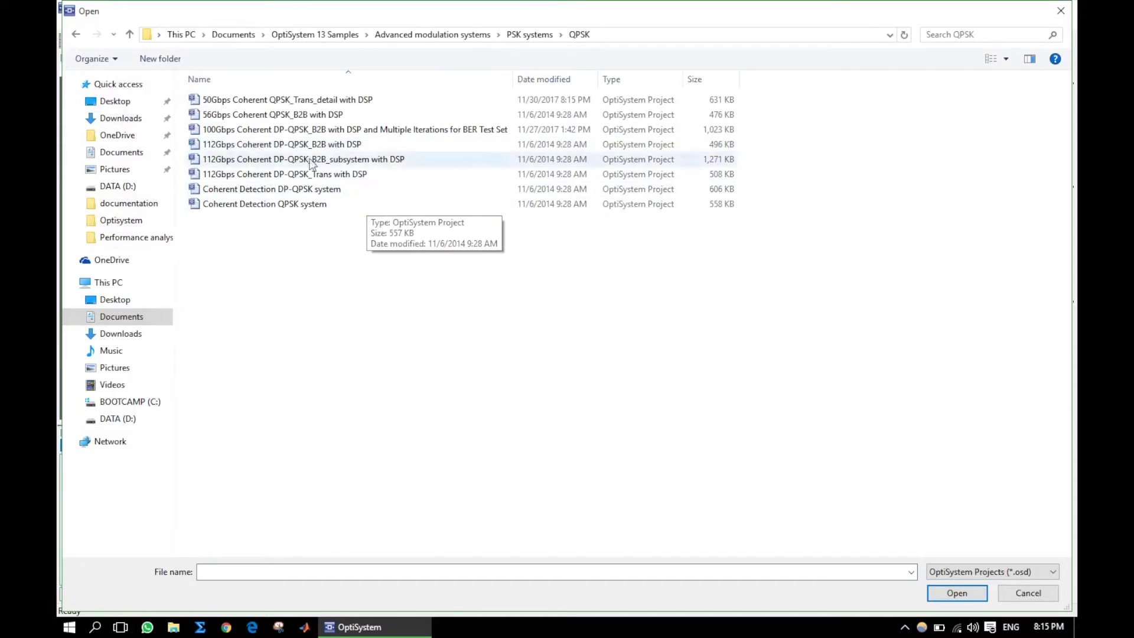
double_click(306, 100)
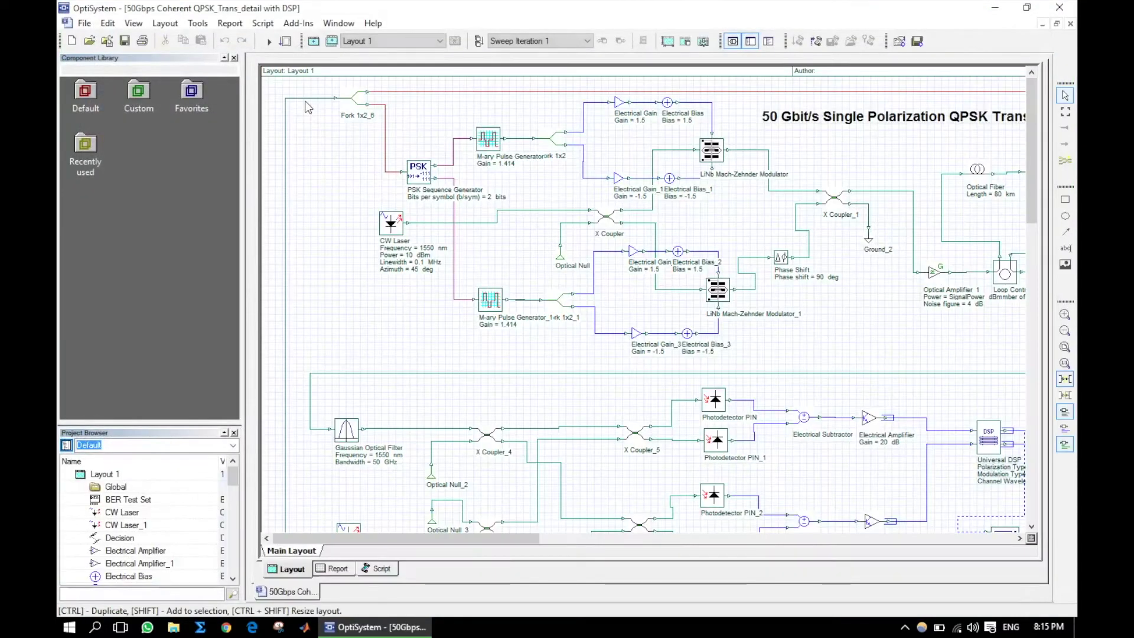
Examine the whole QPSK transmission layout, from the pulse generators and modulators through the receiver to the BER Test Set.
left_click(1065, 330)
left_click(1065, 330)
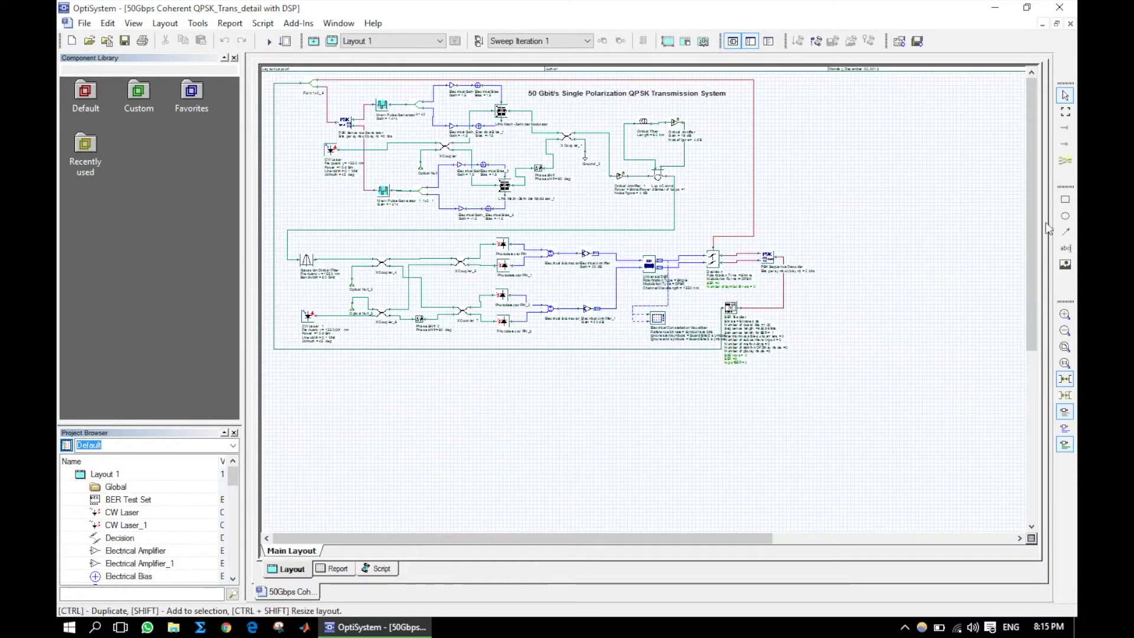
left_click(1065, 329)
left_click(1065, 329)
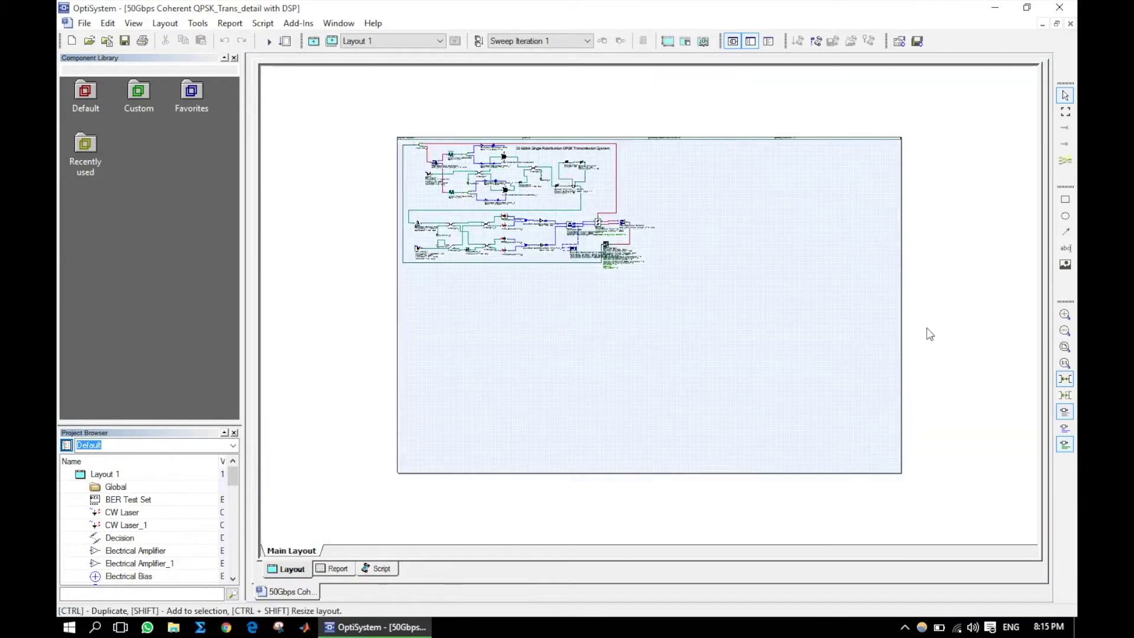
left_click(1065, 314)
left_click(1065, 314)
scroll(671, 263, "up", 3)
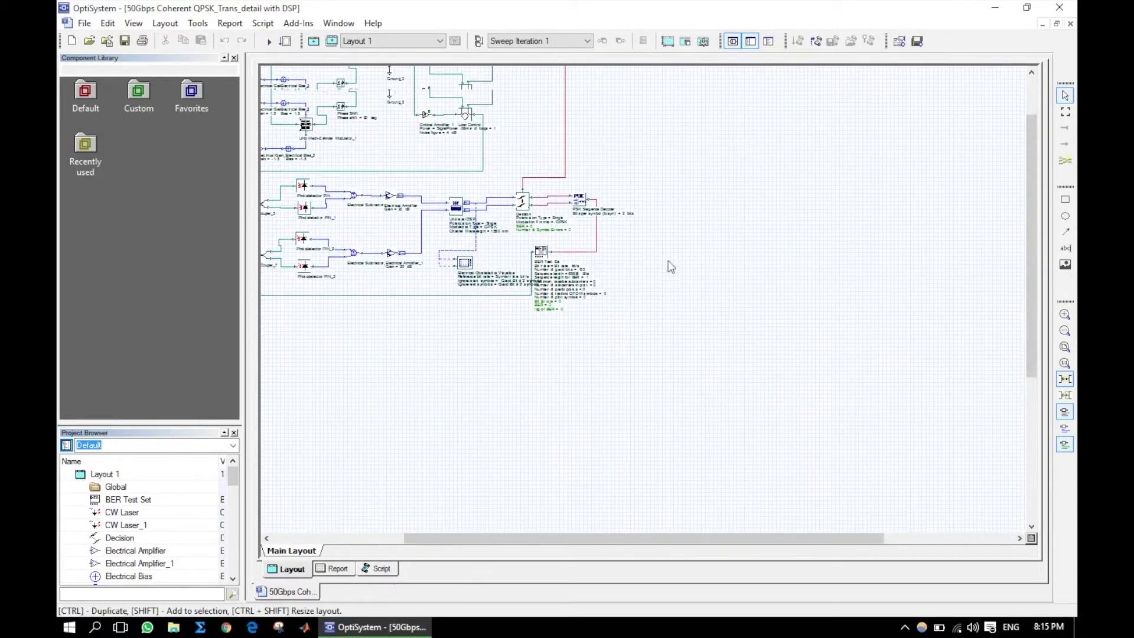
left_click(1065, 313)
left_click(1065, 313)
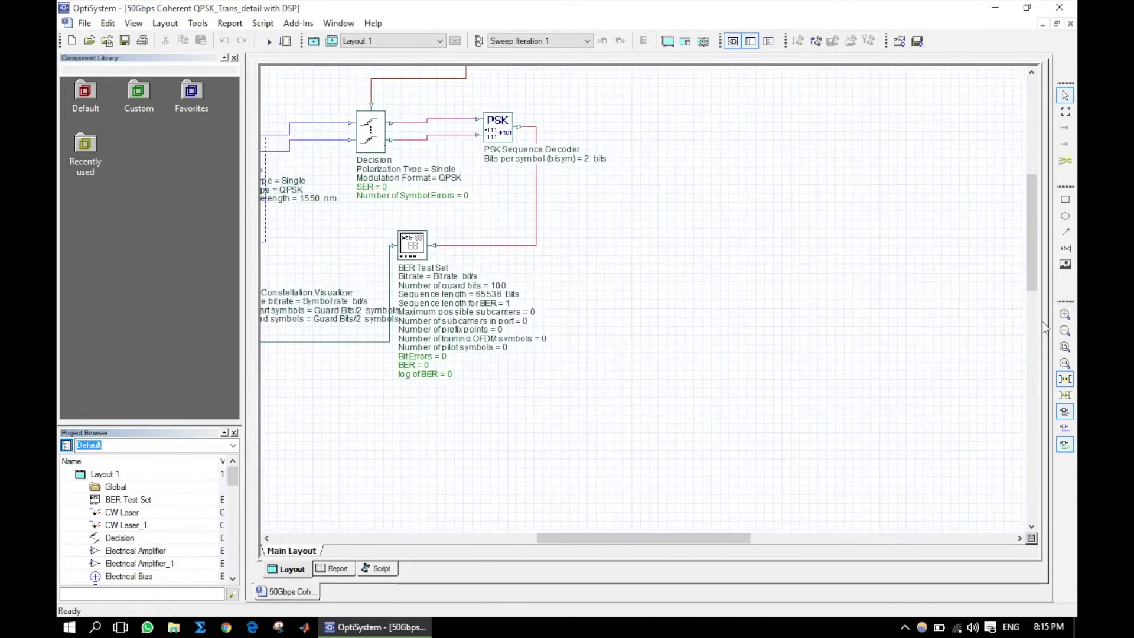
left_click_drag(654, 540, 439, 530)
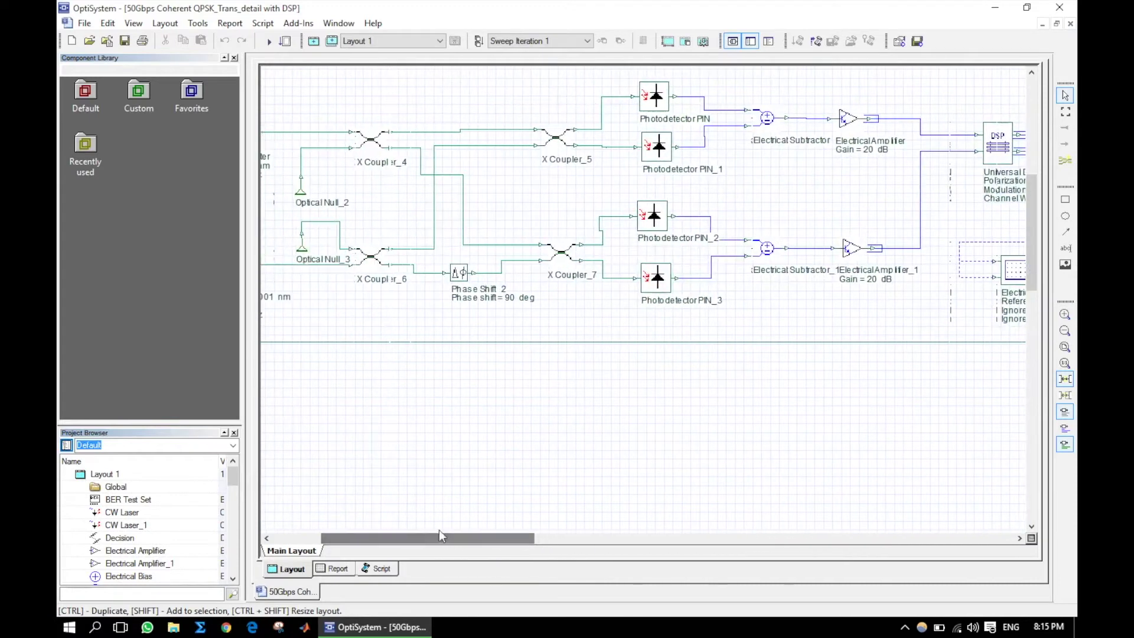
scroll(465, 452, "up", 2)
scroll(465, 451, "down", 1)
left_click(1065, 313)
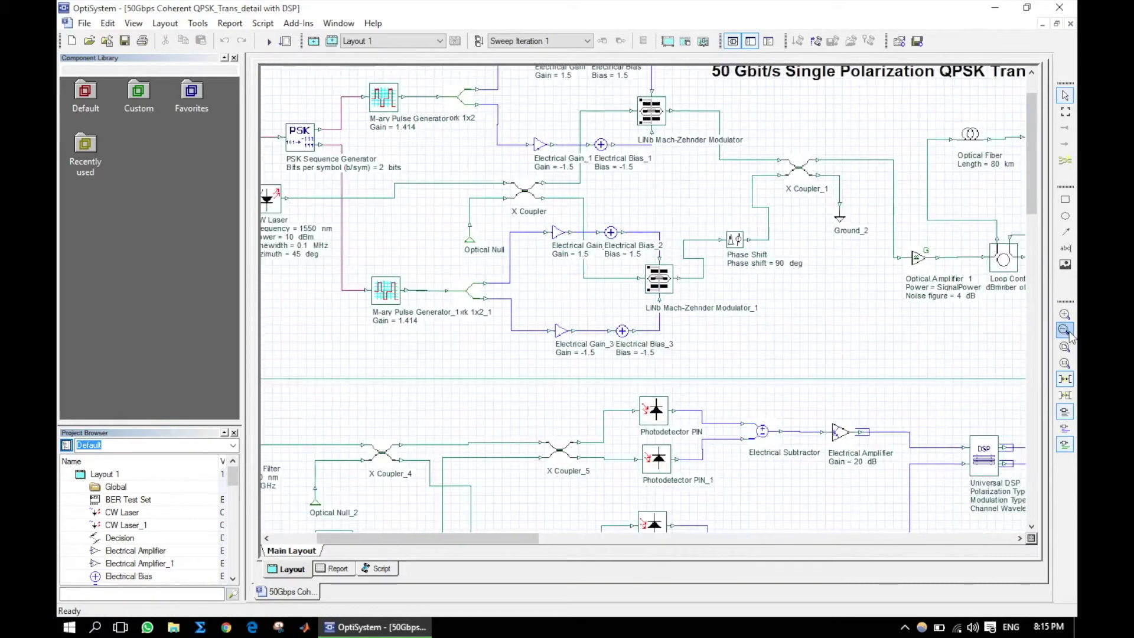
left_click(1065, 331)
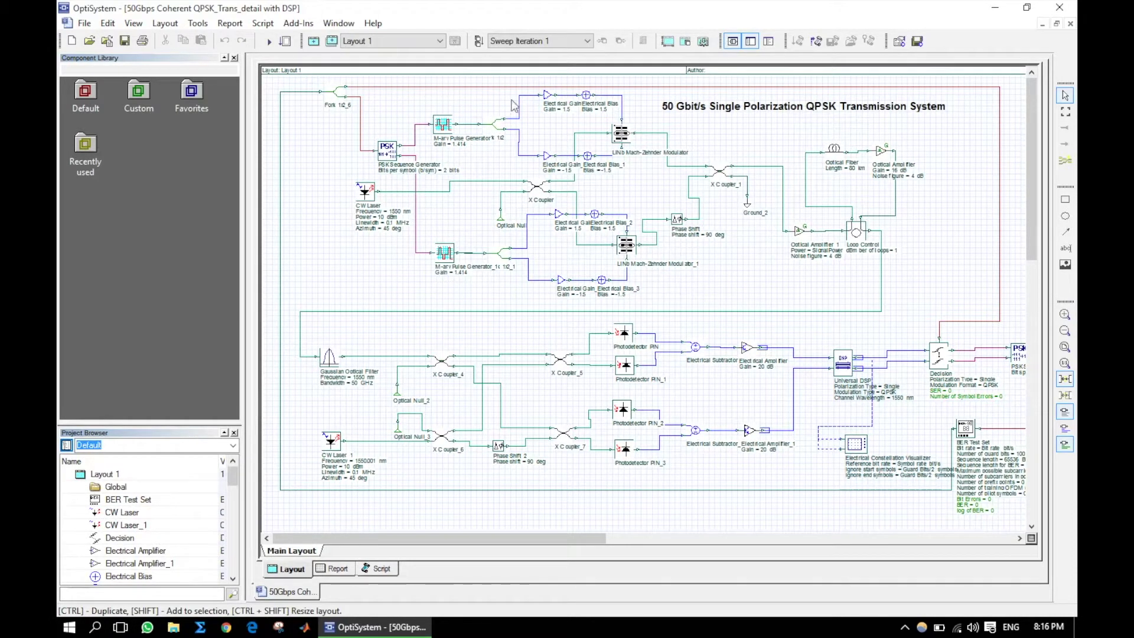
Move the CW Laser clear of the transmitter circuit and group the components from PSK Sequence Generator to X Coupler_1 into a subsystem.
left_click_drag(364, 195, 326, 214)
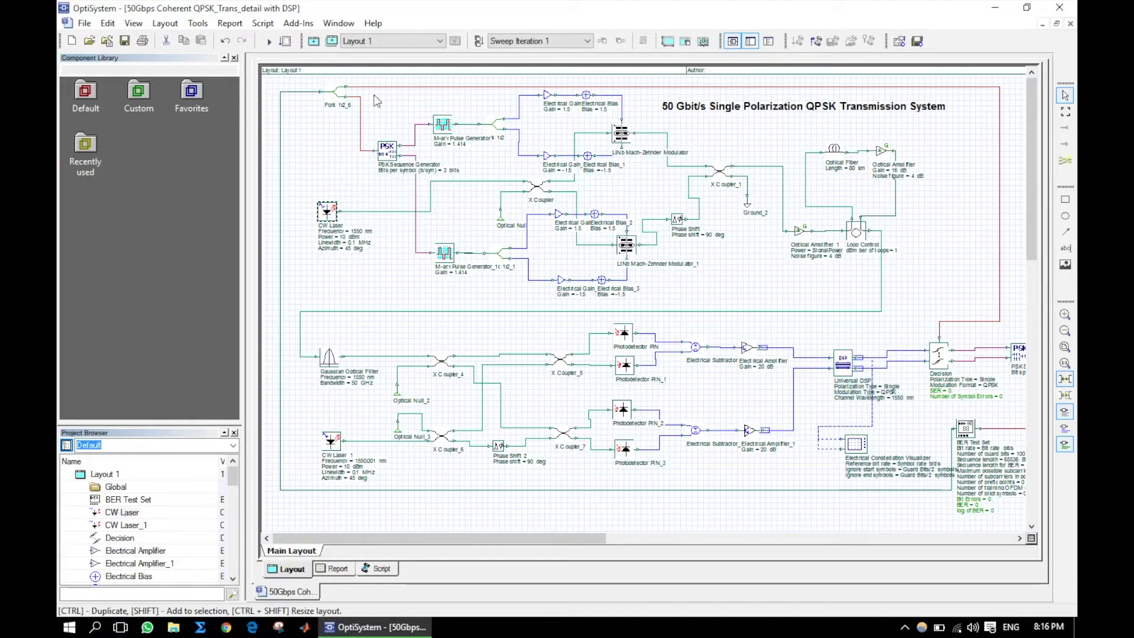
left_click_drag(375, 90, 476, 204)
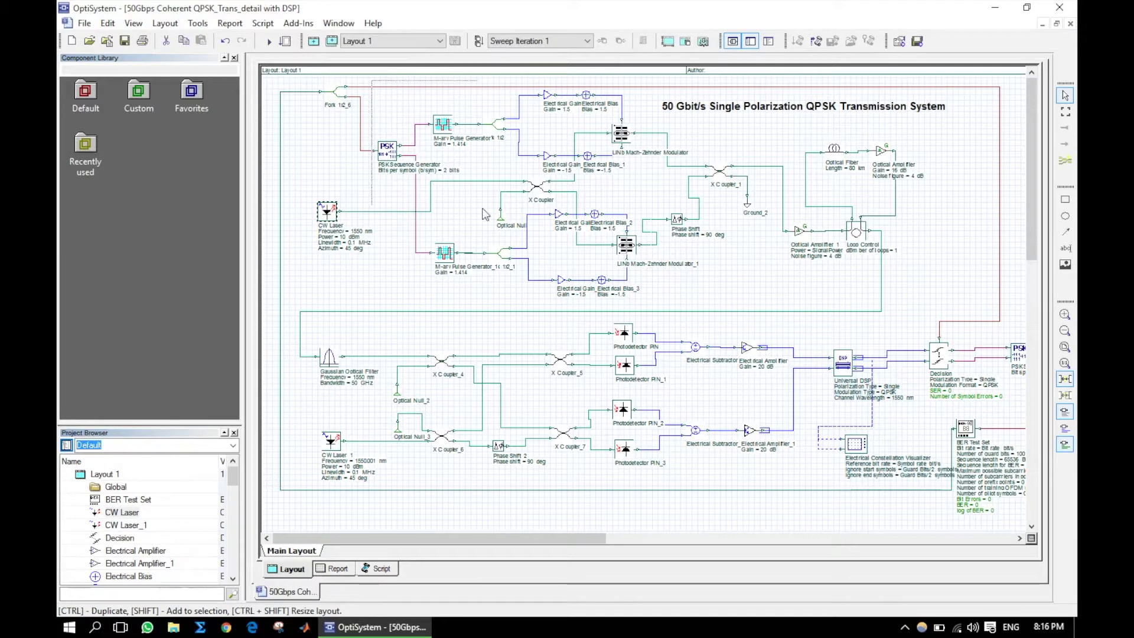
left_click_drag(605, 253, 755, 299)
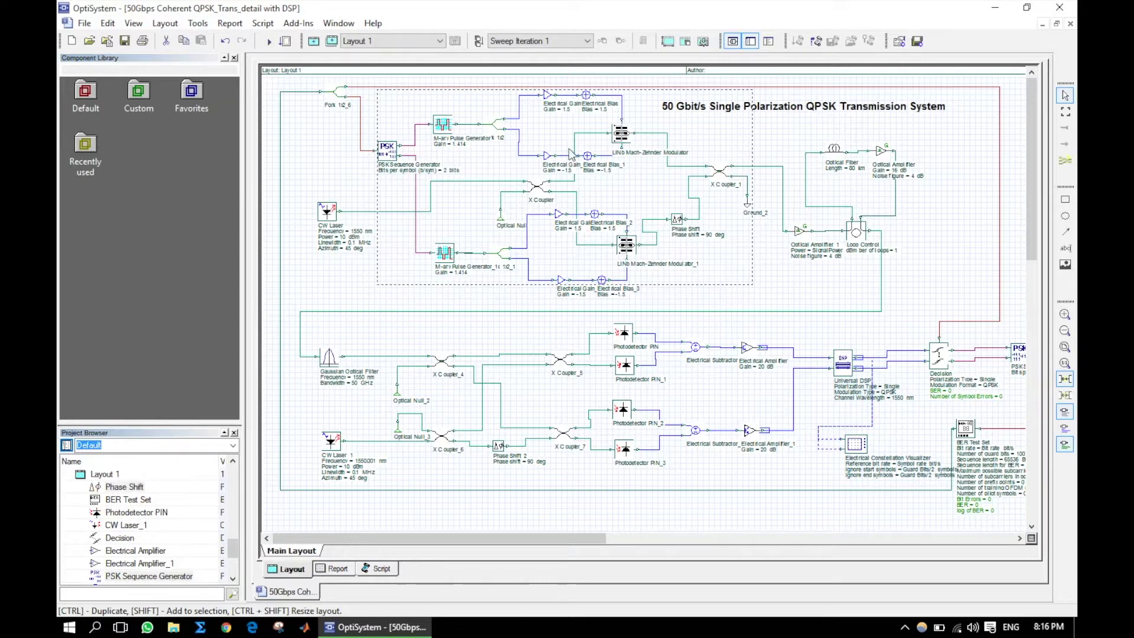
right_click(572, 154)
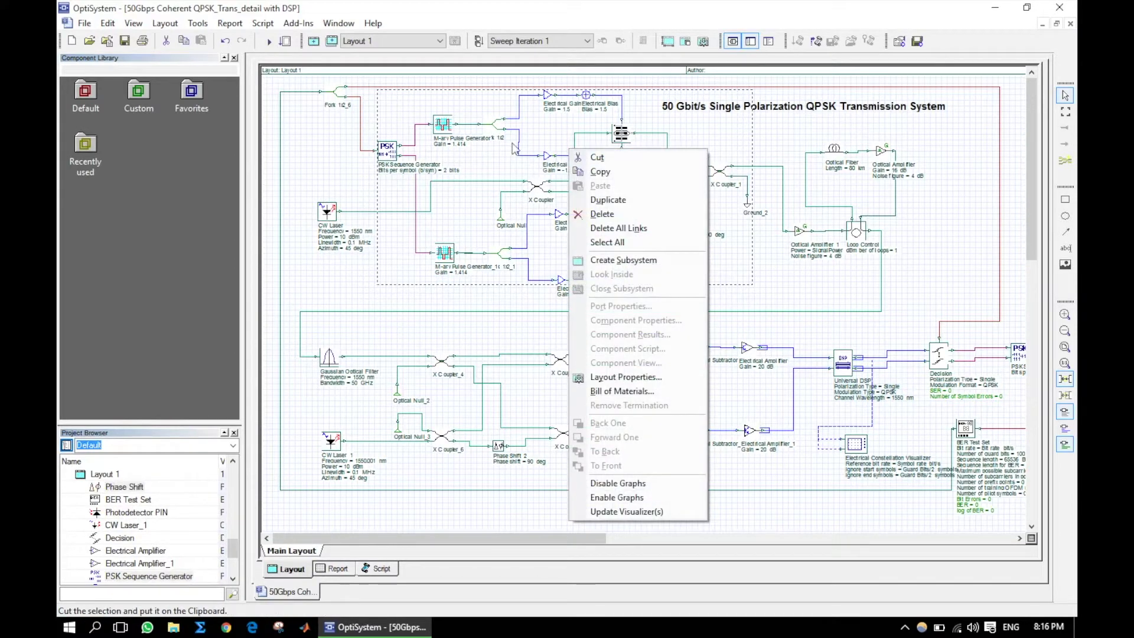
left_click(643, 261)
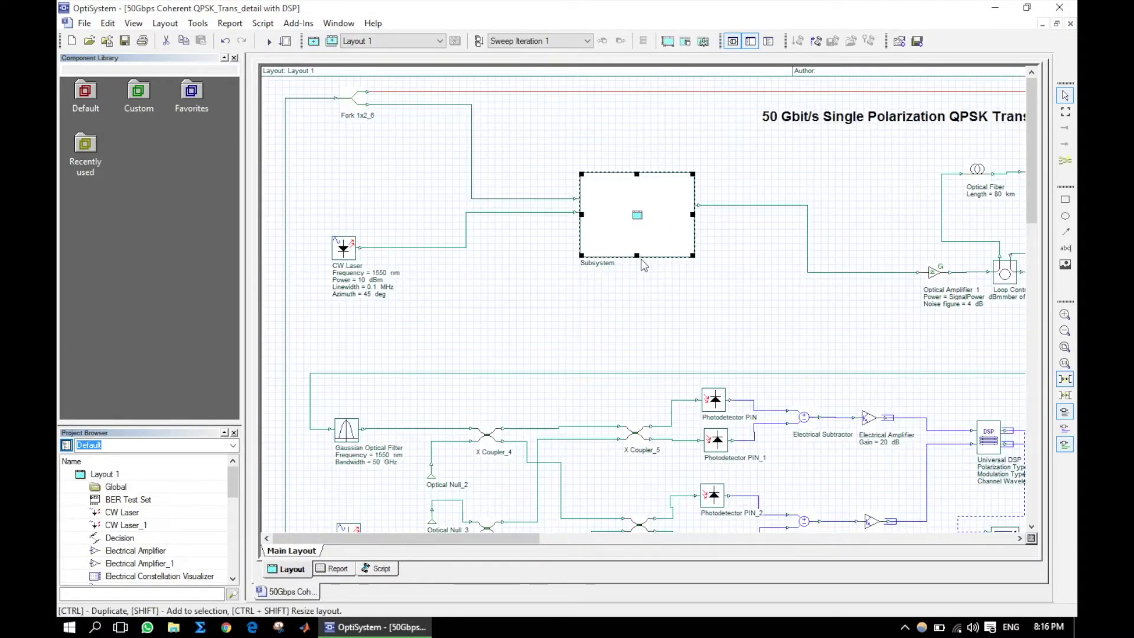
Reposition the new subsystem and the CW Laser close to each other, and bring Optical Amplifier 1 nearer to the subsystem's output.
left_click_drag(635, 219, 542, 219)
left_click_drag(356, 251, 406, 223)
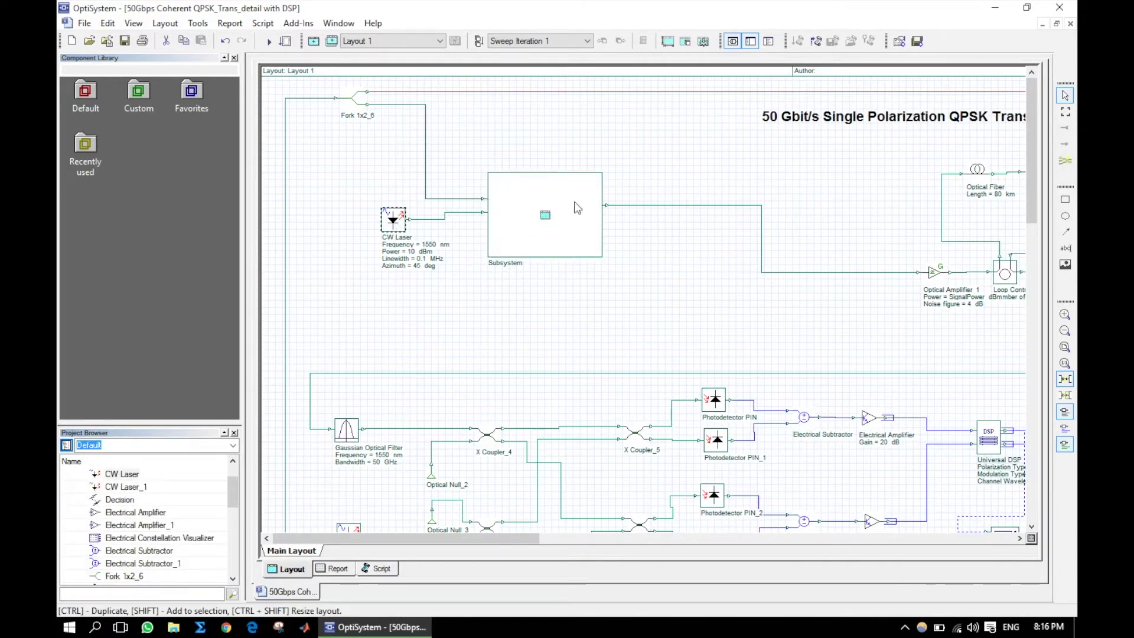
left_click_drag(520, 538, 628, 538)
left_click_drag(687, 287, 451, 232)
Group the Optical Fiber, its Optical Amplifier and the Loop Control into a subsystem and place it closer to Optical Amplifier 1.
left_click_drag(613, 137, 762, 307)
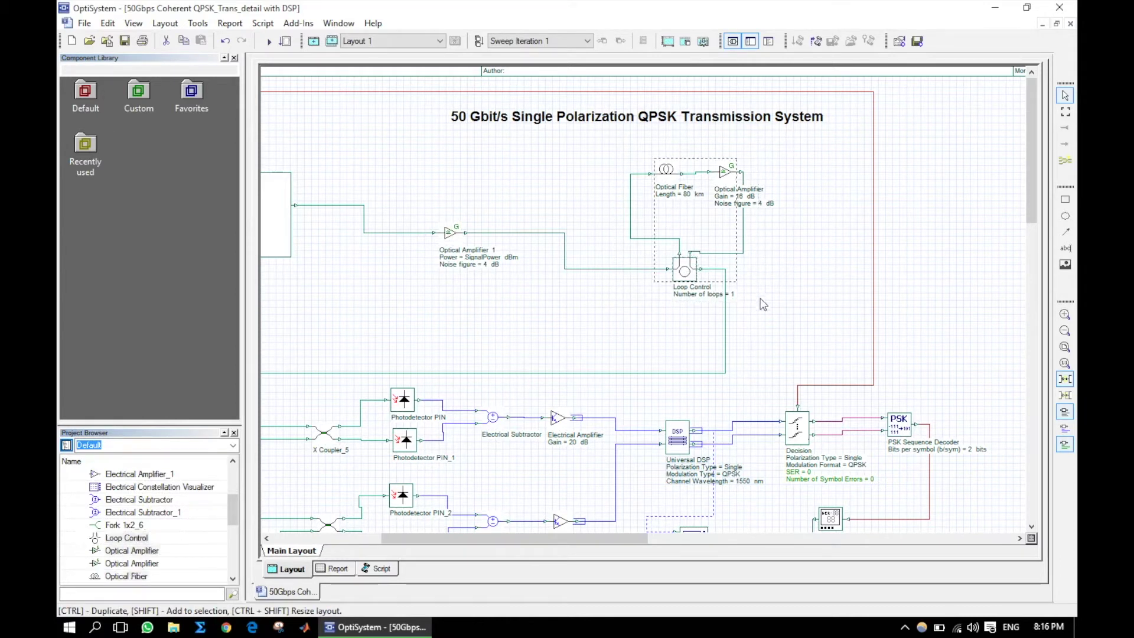
right_click(705, 195)
left_click(759, 307)
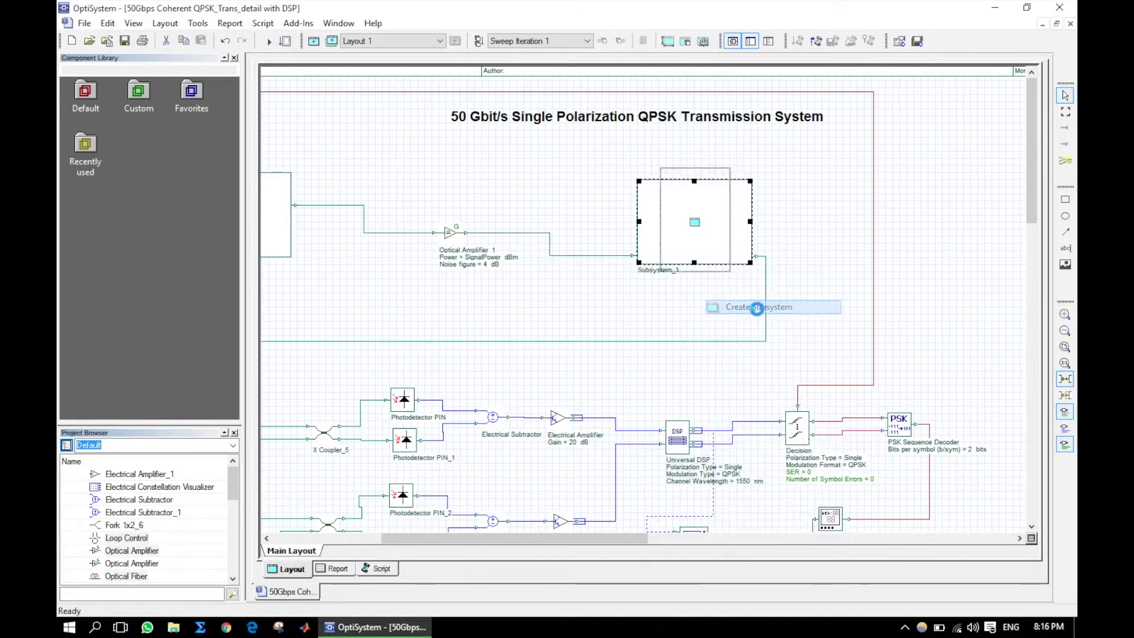
left_click_drag(685, 227, 614, 206)
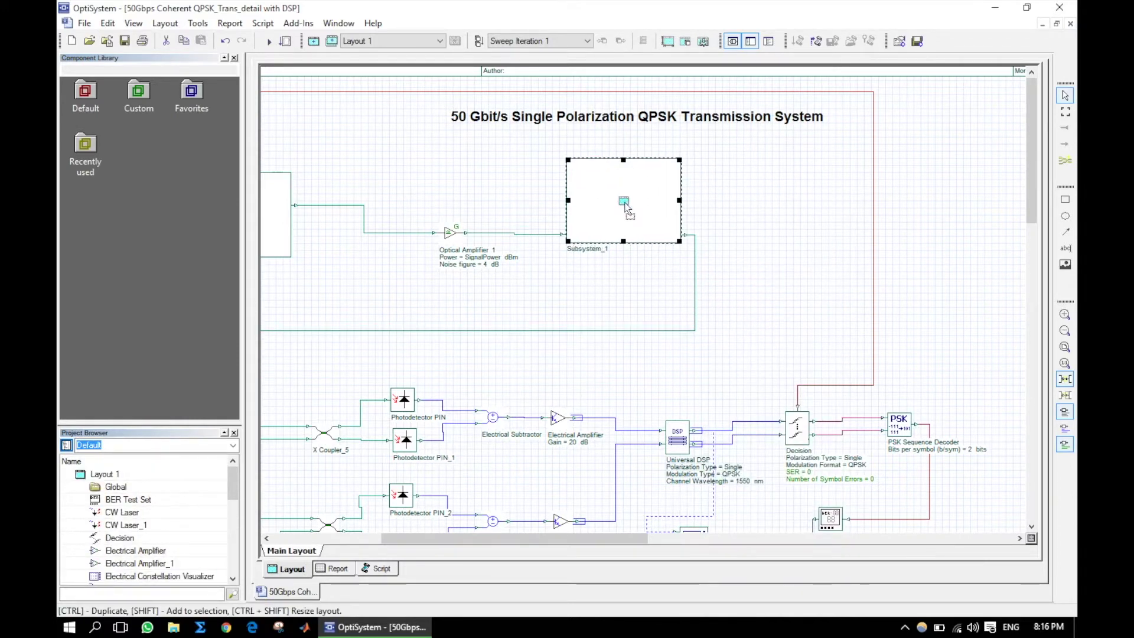
Change the label of the subsystem connected to the CW Laser to "Transmitter".
left_click_drag(577, 544, 492, 544)
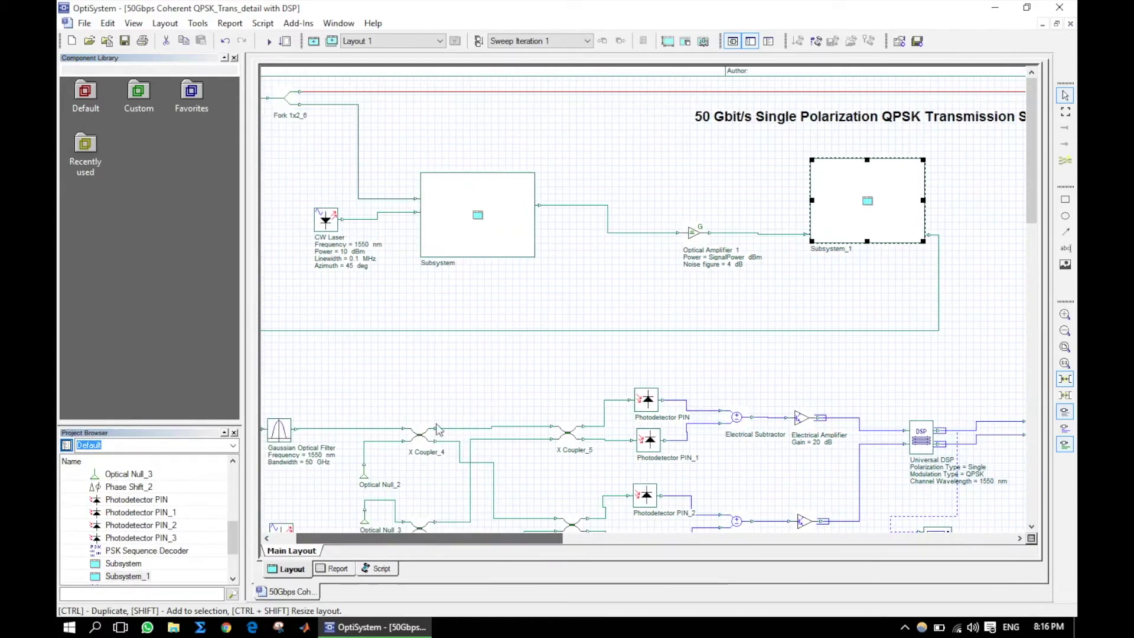
right_click(488, 217)
left_click(474, 209)
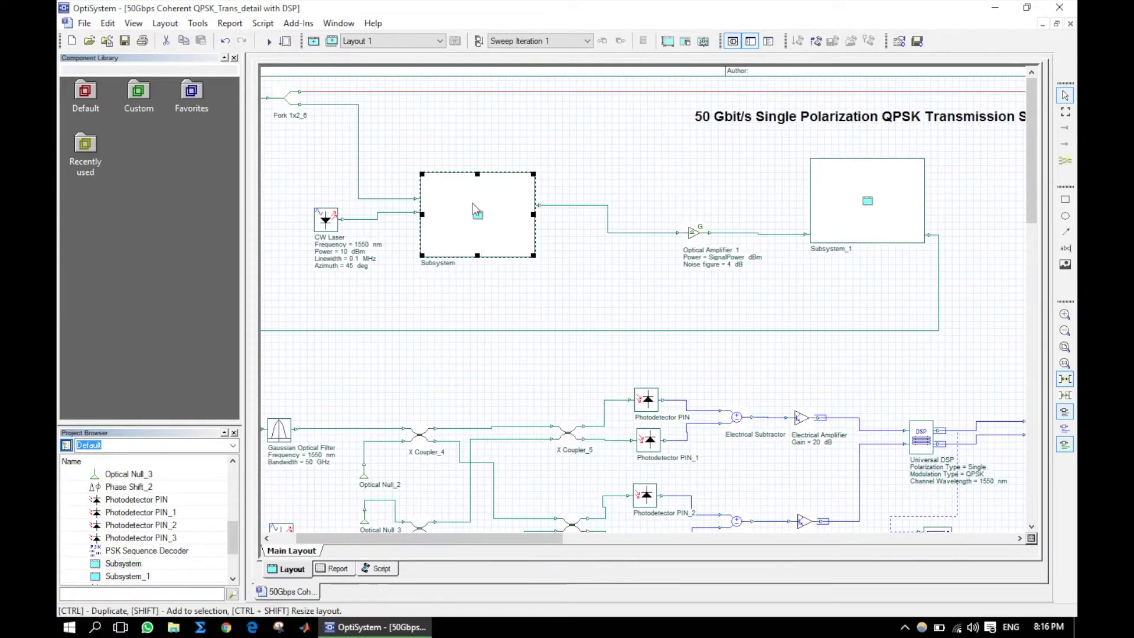
right_click(474, 210)
left_click(519, 372)
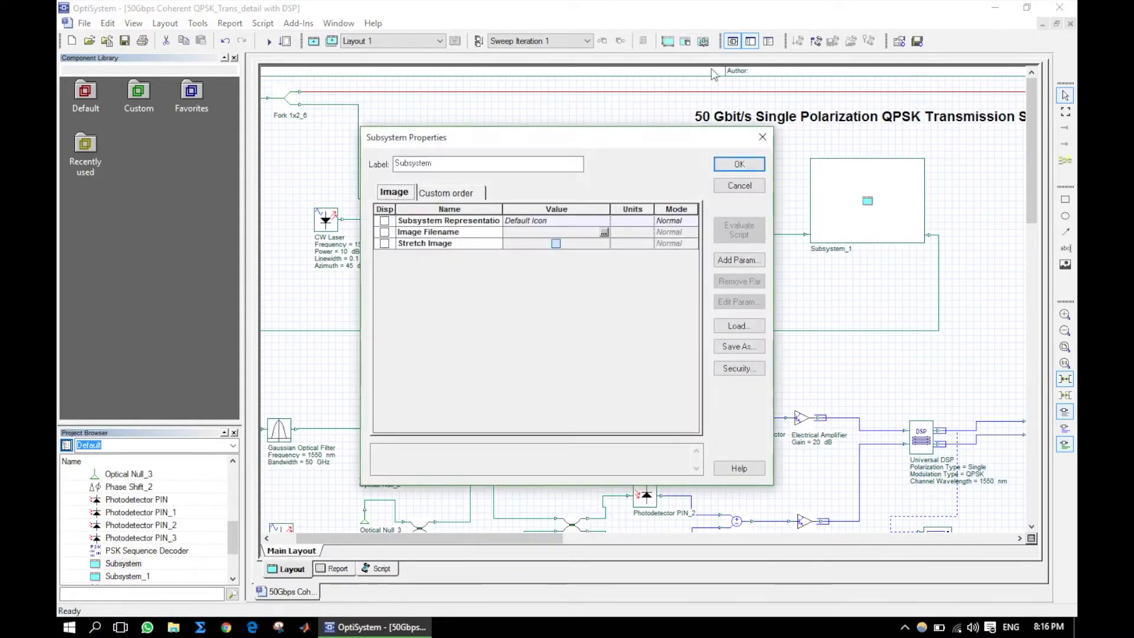
double_click(458, 164)
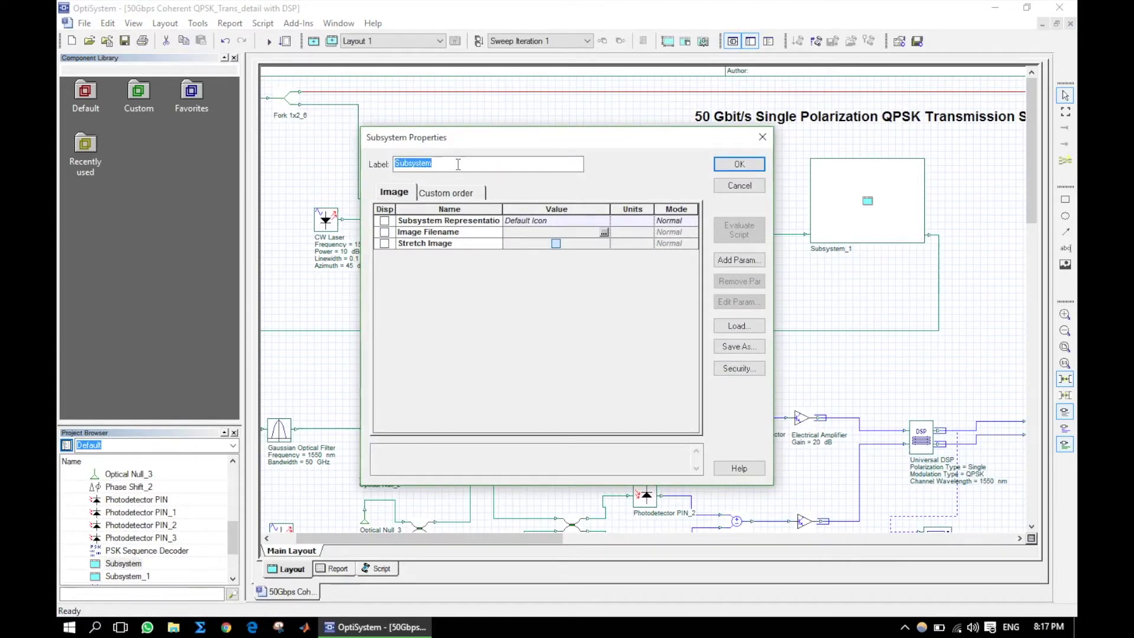
type("Transmitter")
left_click(738, 166)
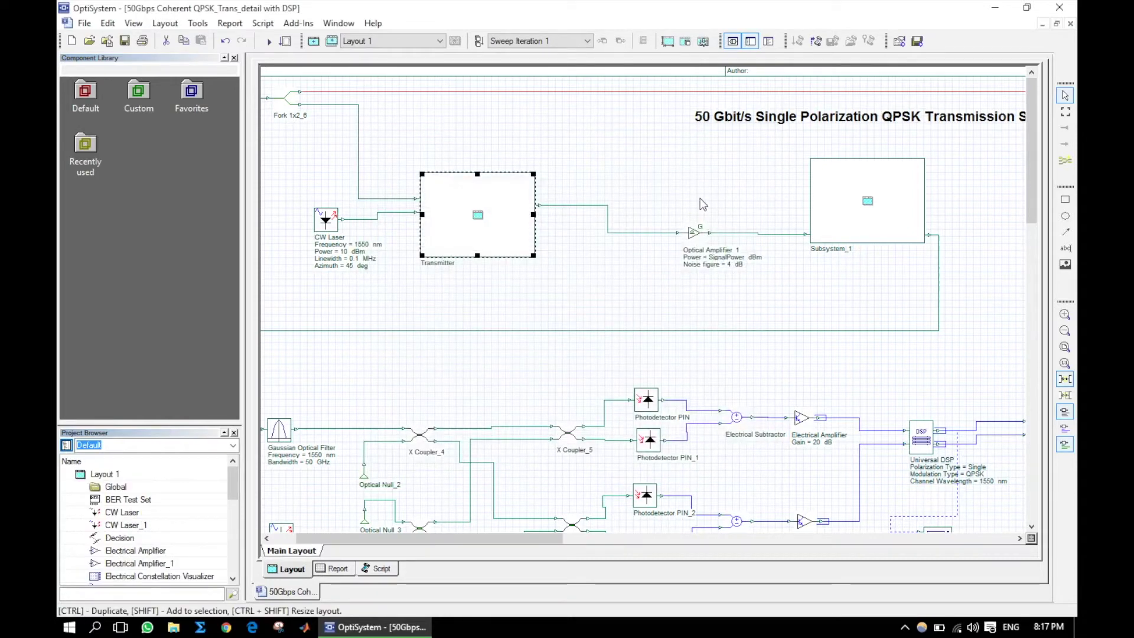
Label the fiber loop subsystem "Channel" and arrange it and Optical Amplifier 1 close to the Transmitter's output.
left_click_drag(689, 237, 598, 216)
left_click_drag(819, 189, 686, 182)
double_click(716, 203)
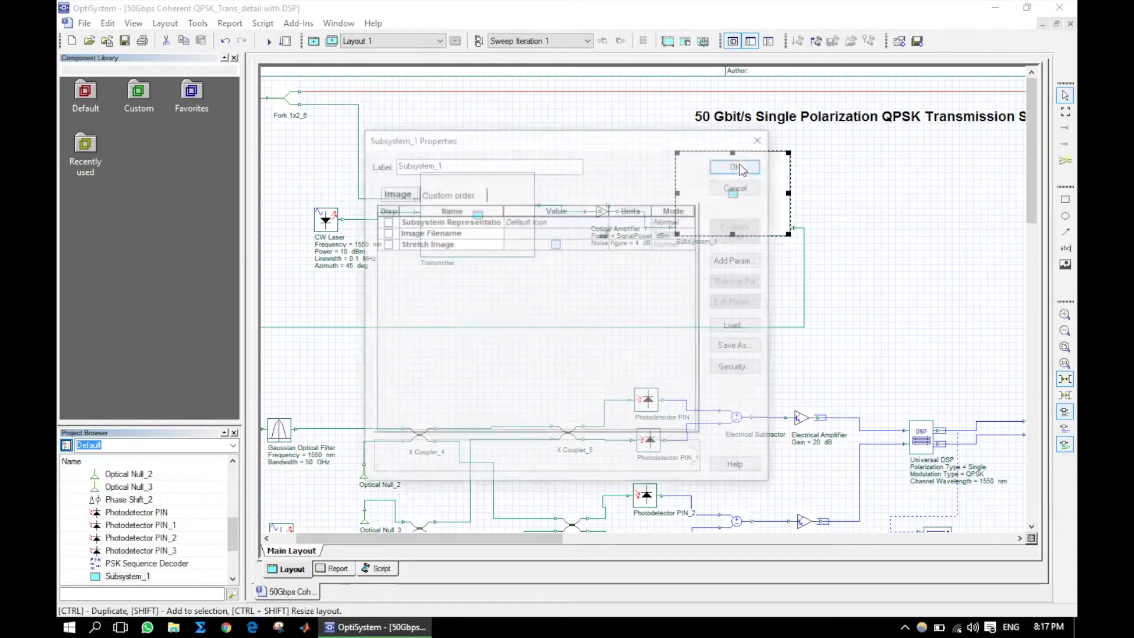
left_click_drag(466, 163, 379, 163)
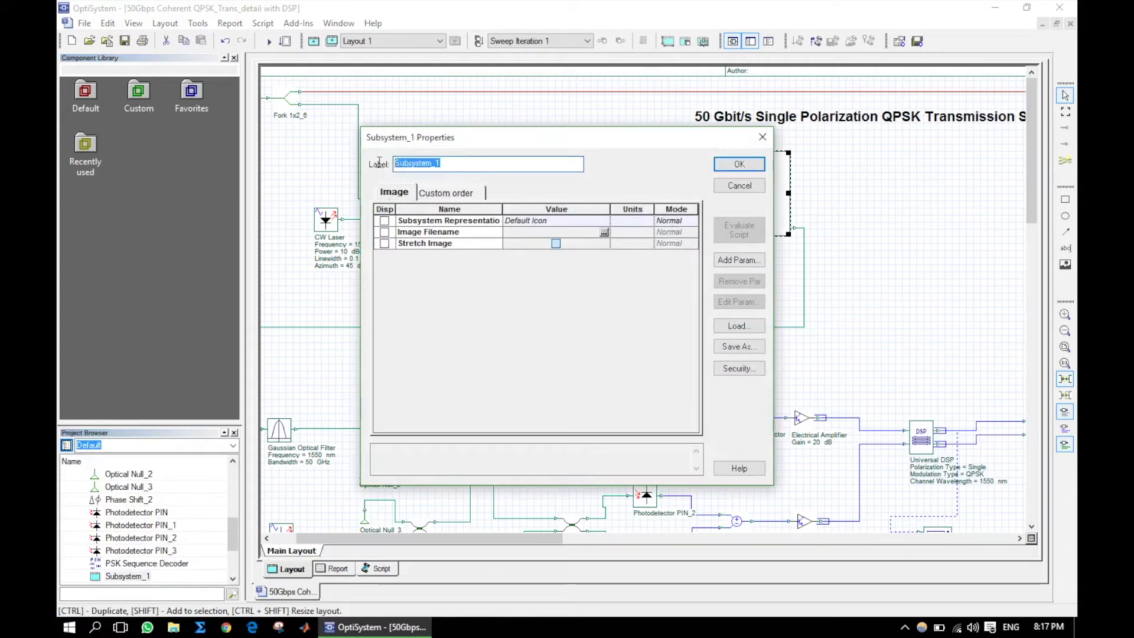
type("Channel")
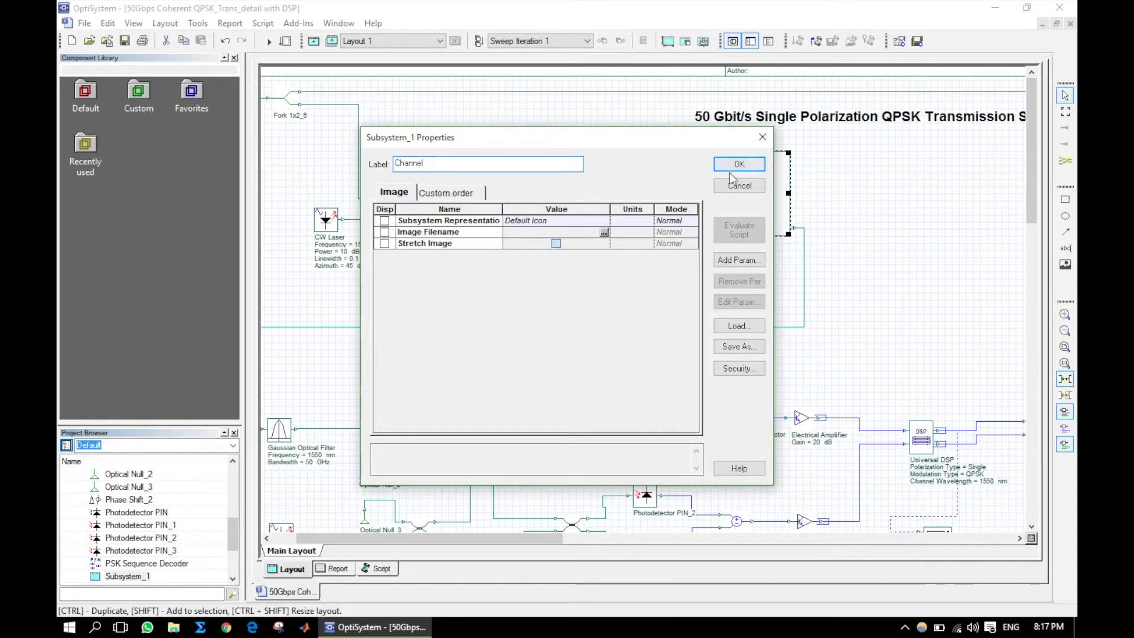
left_click(739, 165)
left_click_drag(719, 194, 690, 208)
left_click_drag(604, 215, 583, 215)
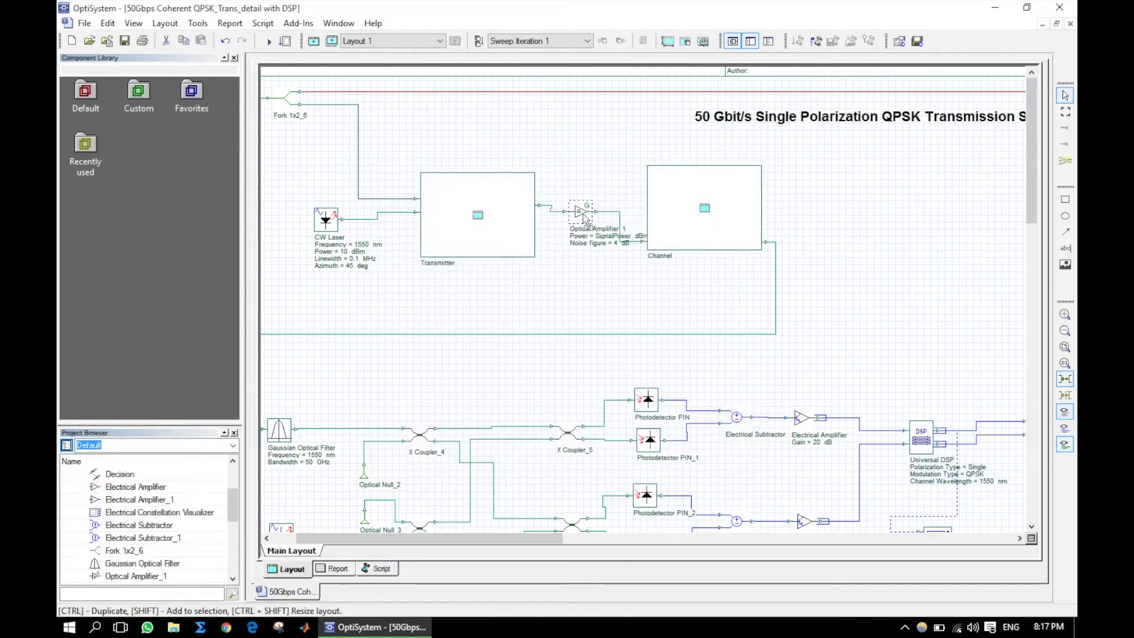
Group the receiver's X Couplers 4 to 7, Optical Null_2 and Optical Null_3, and Phase Shift 2 into a subsystem.
scroll(566, 438, "down", 5)
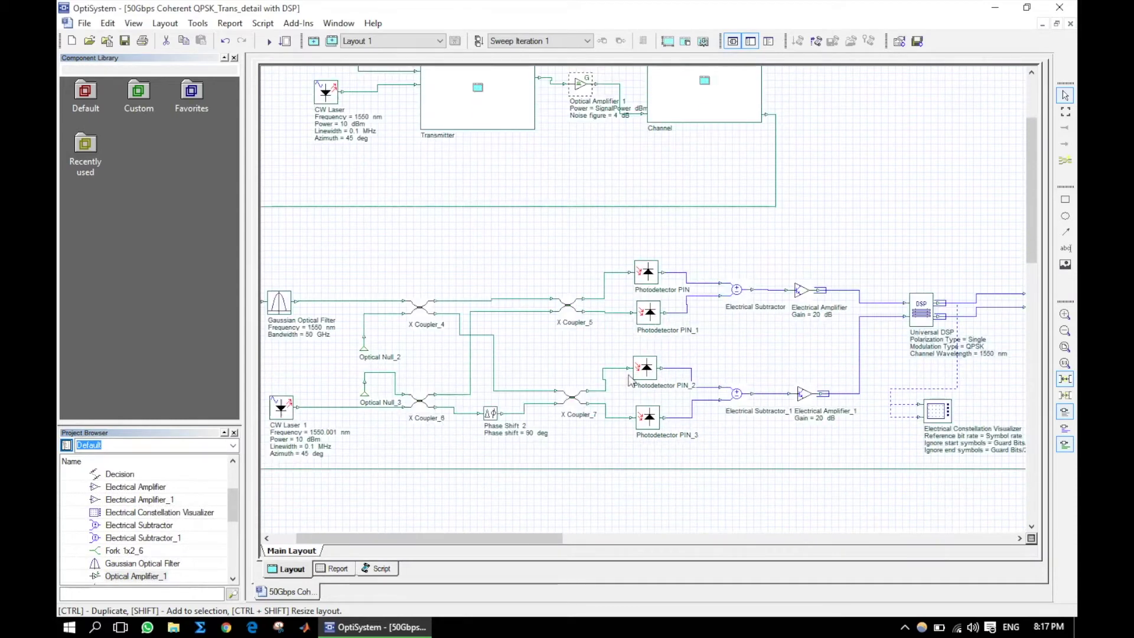
left_click_drag(537, 538, 514, 539)
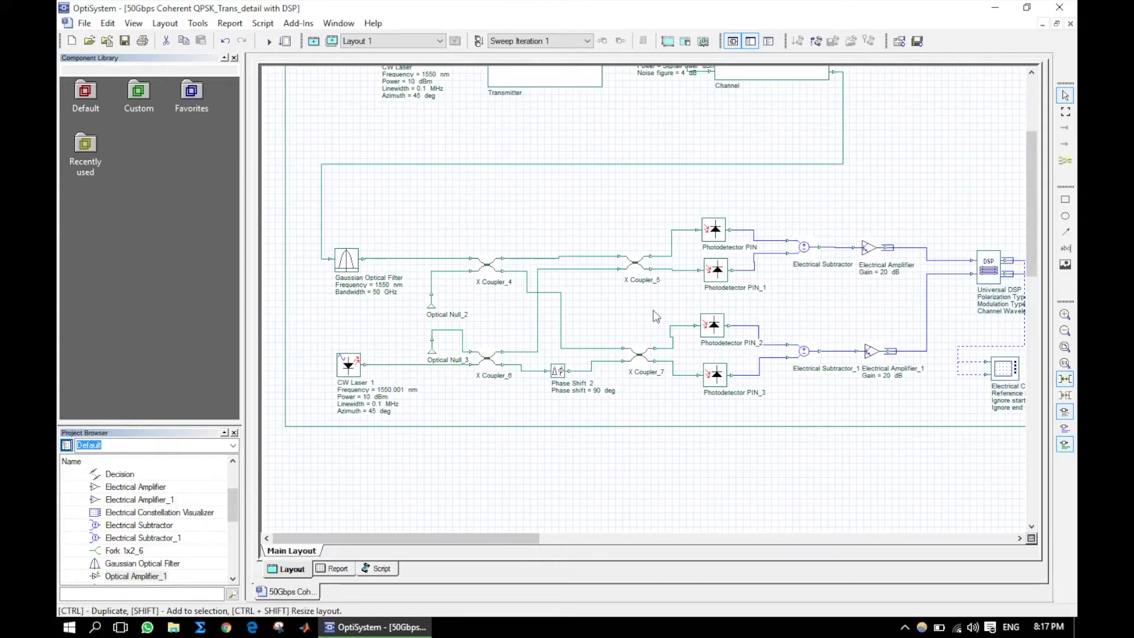
left_click_drag(396, 190, 618, 372)
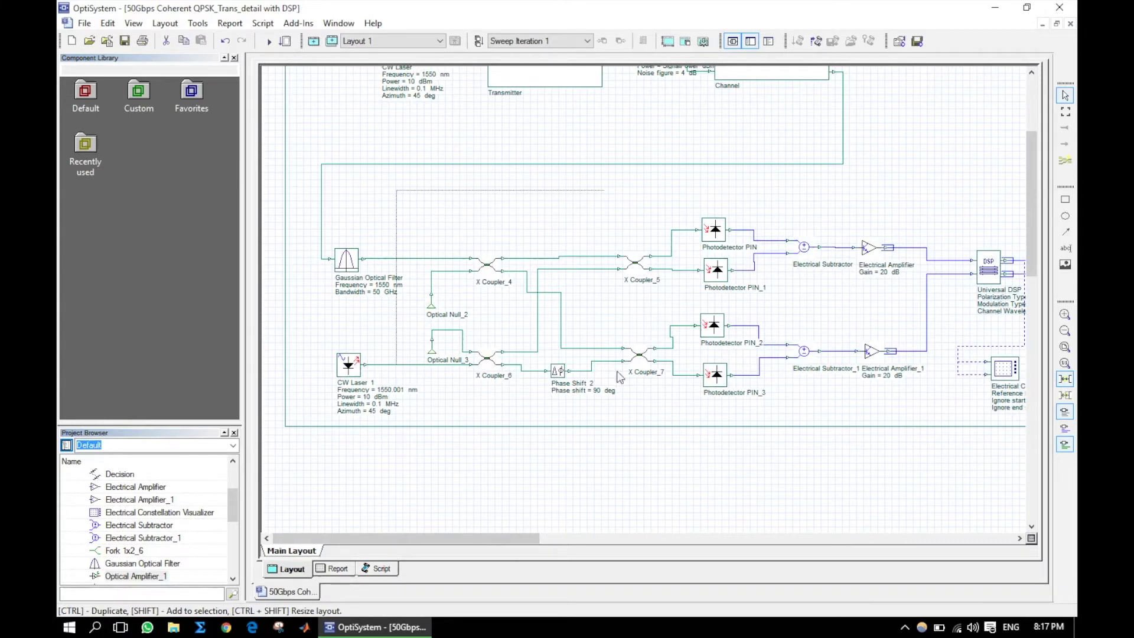
left_click_drag(676, 413, 686, 417)
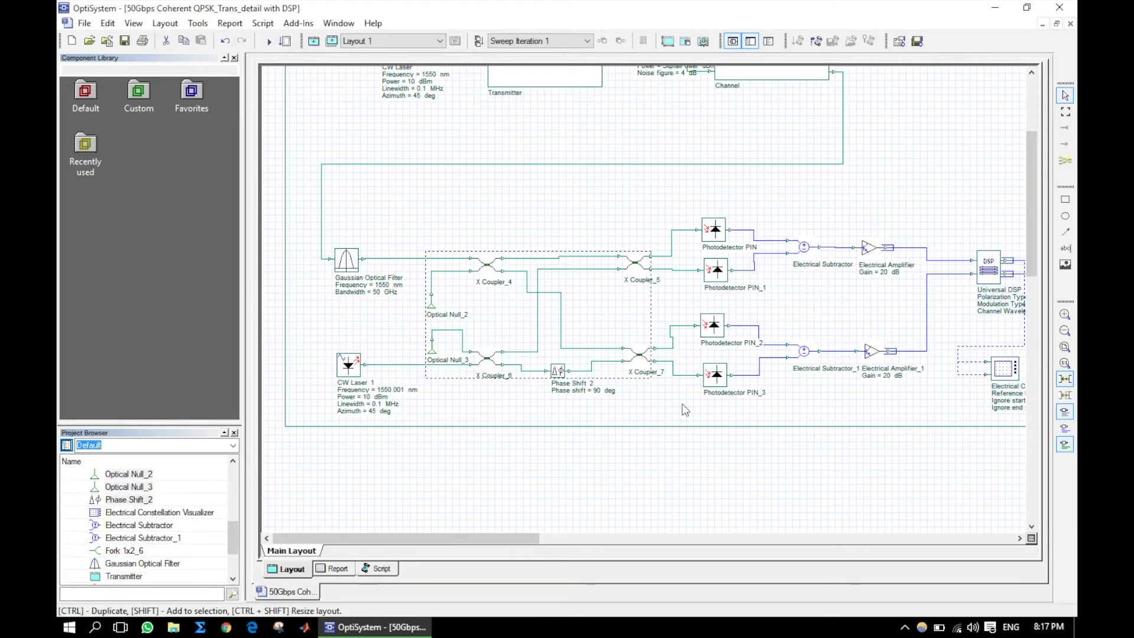
right_click(548, 306)
left_click(587, 357)
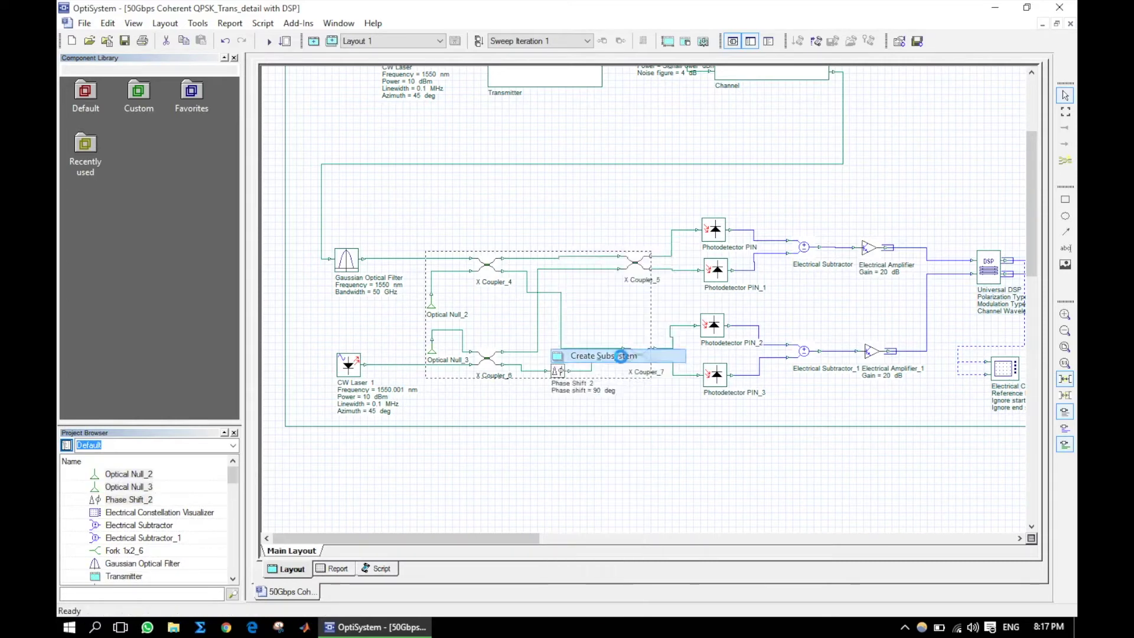
Label the receiver's coupler subsystem "90 degree Optical hybrid", shift it slightly, and move the Gaussian Optical Filter to the Channel's output.
double_click(548, 318)
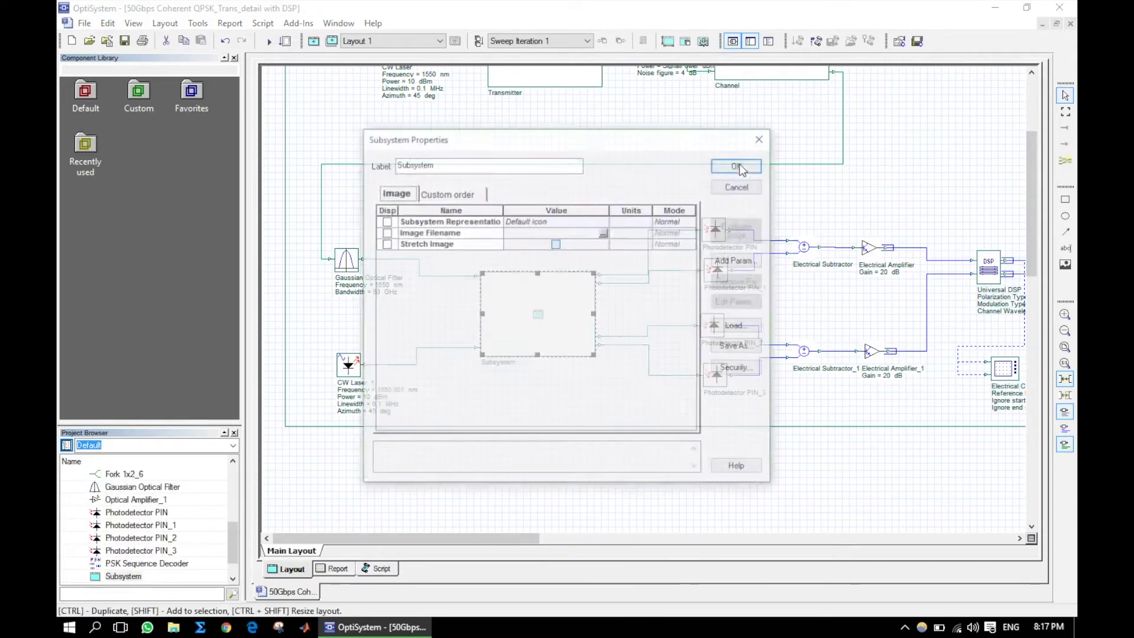
double_click(479, 168)
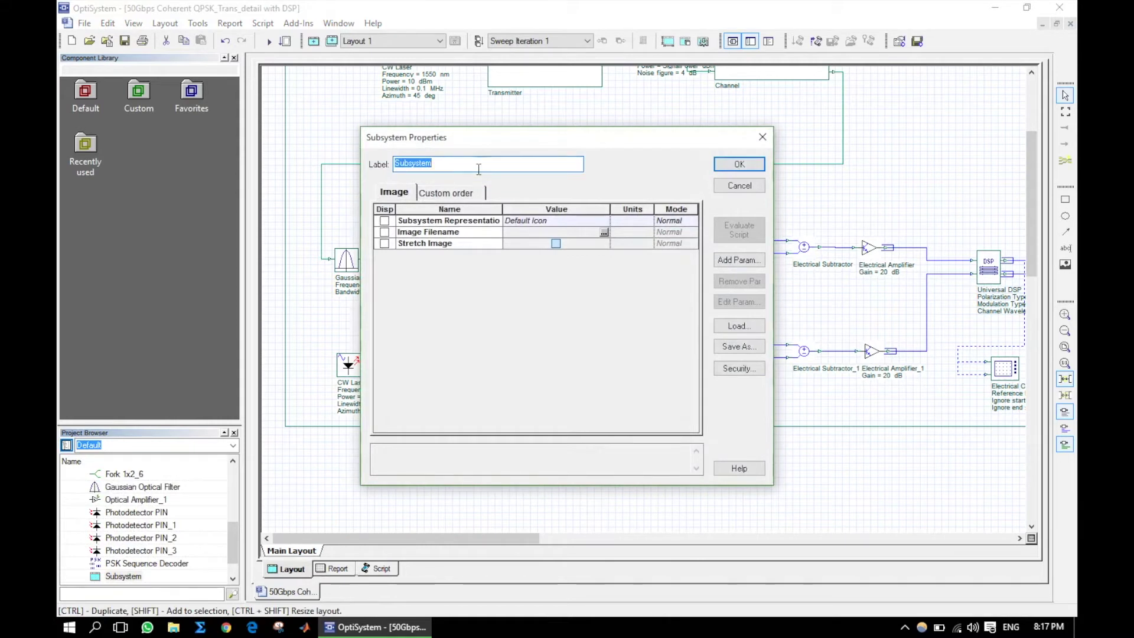
key("BackSpace")
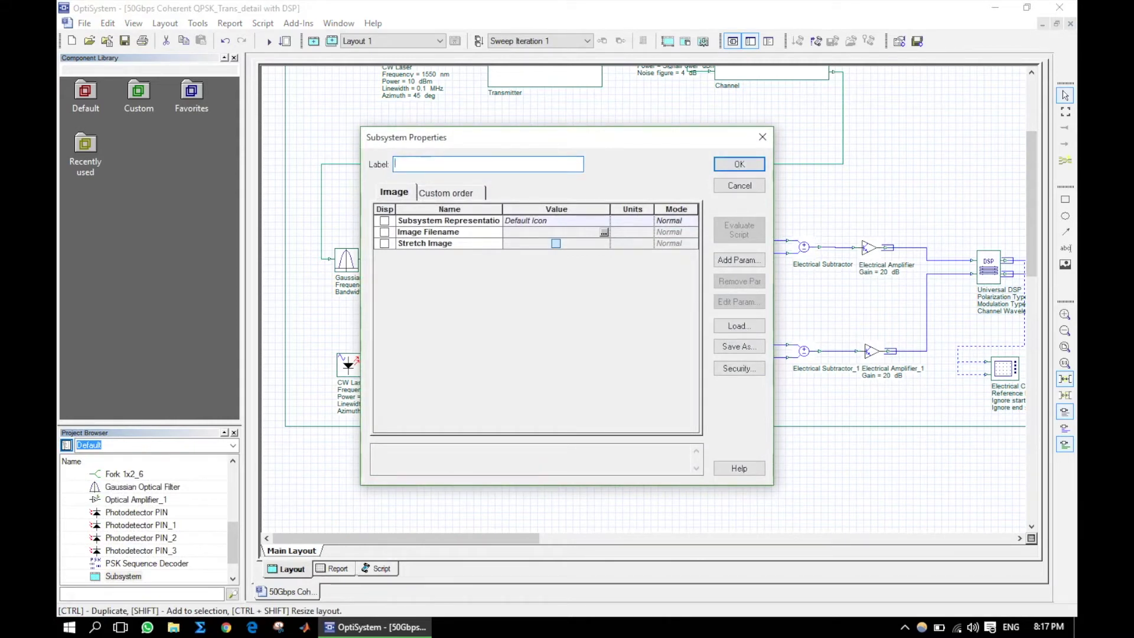
type("90 degree Optical hybrid")
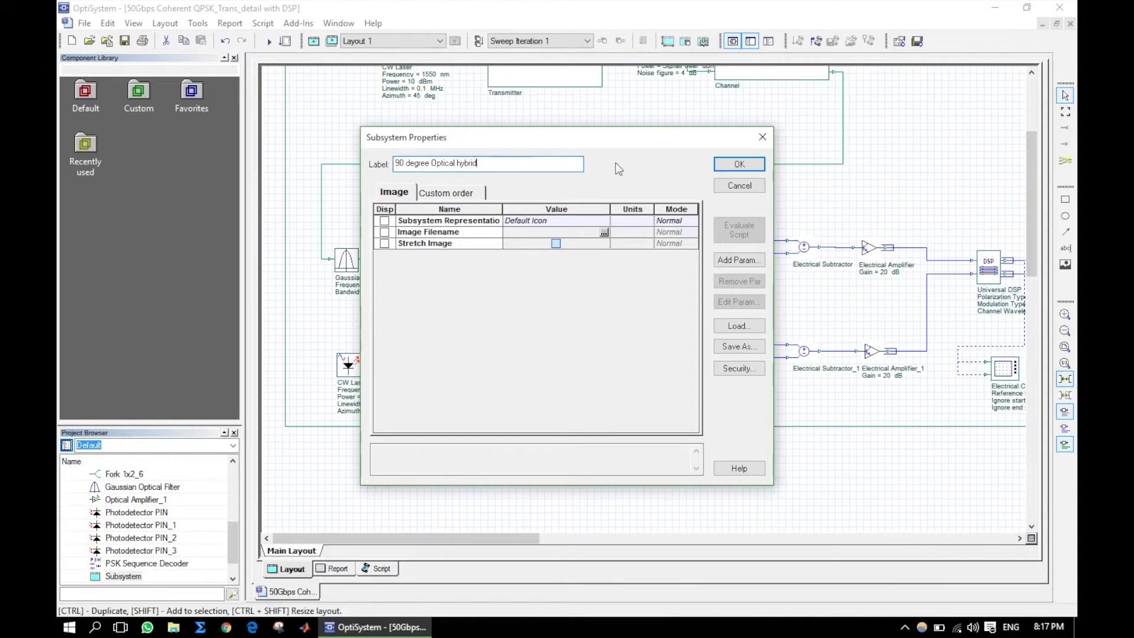
left_click(756, 164)
left_click_drag(538, 313, 524, 292)
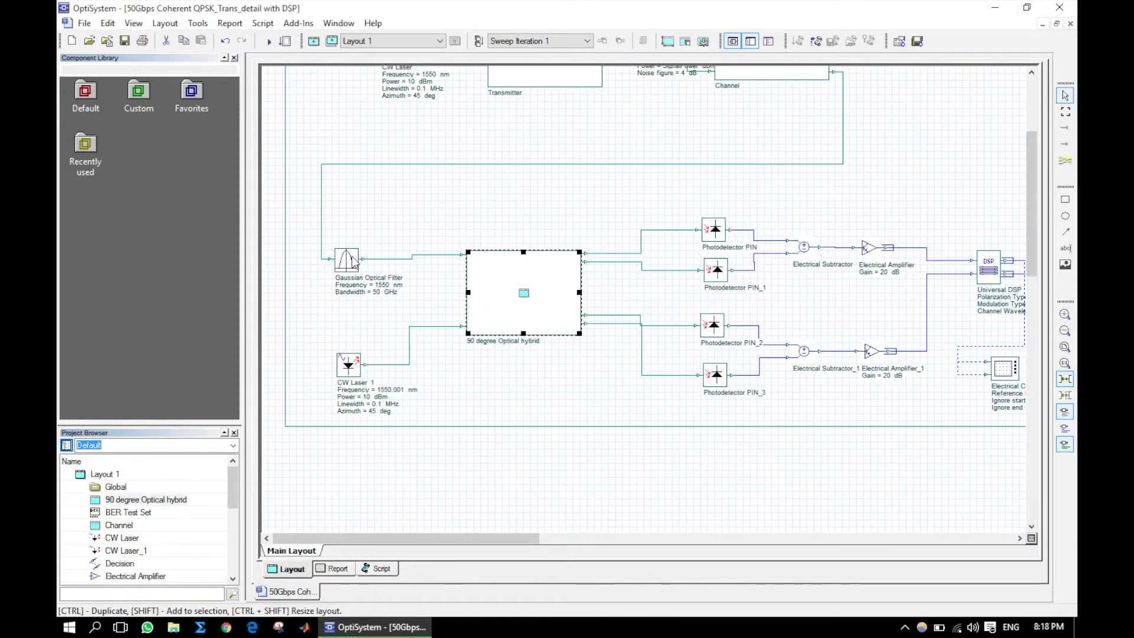
left_click_drag(349, 260, 894, 91)
Group the four PIN photodetectors and both electrical subtractors into a subsystem labelled "Balanced Detector".
left_click_drag(669, 192, 843, 408)
right_click(765, 282)
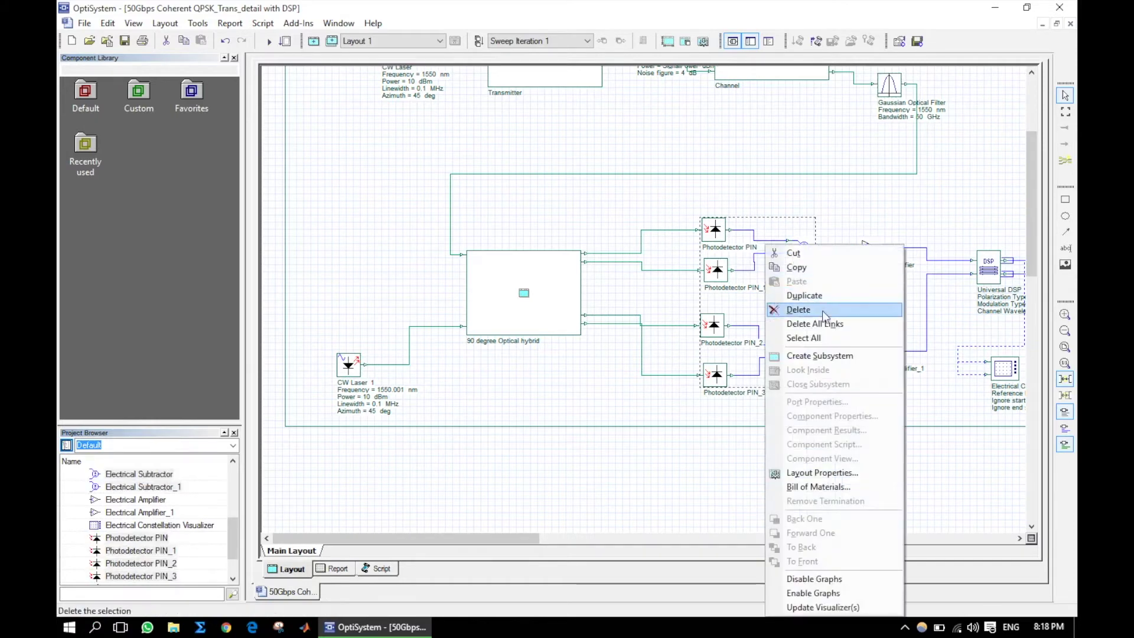
left_click(820, 355)
right_click(742, 293)
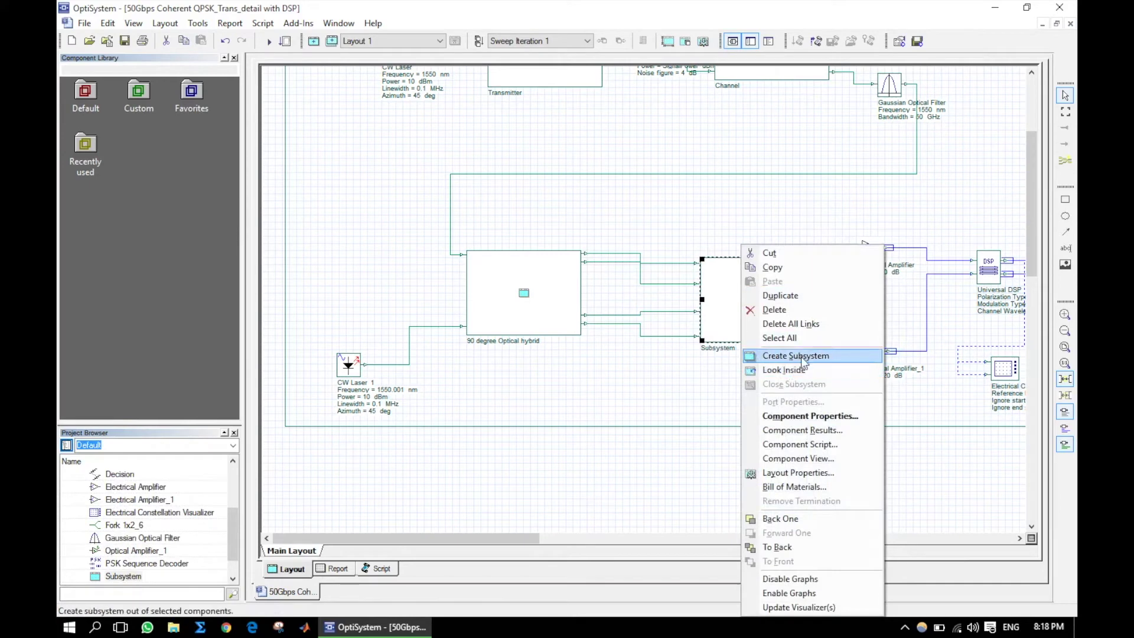
left_click(810, 416)
left_click(414, 164)
double_click(413, 164)
type("Baa")
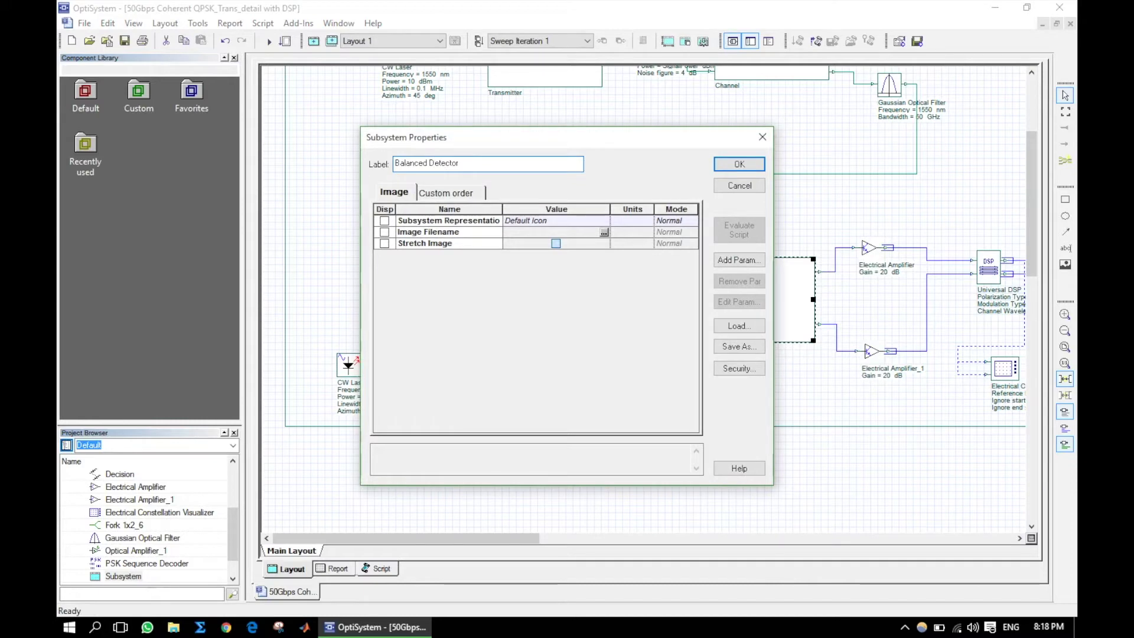
left_click(750, 169)
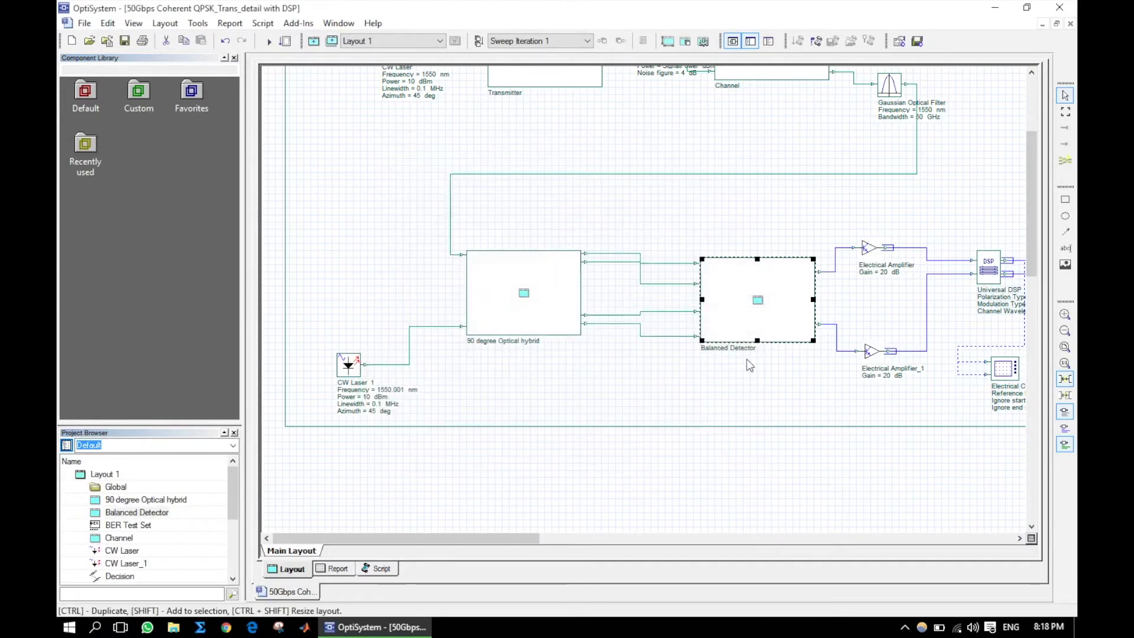
Move CW Laser 1 closer to the 90 degree Optical hybrid and align the Balanced Detector and Electrical Amplifier_1 with it.
left_click_drag(346, 371, 388, 366)
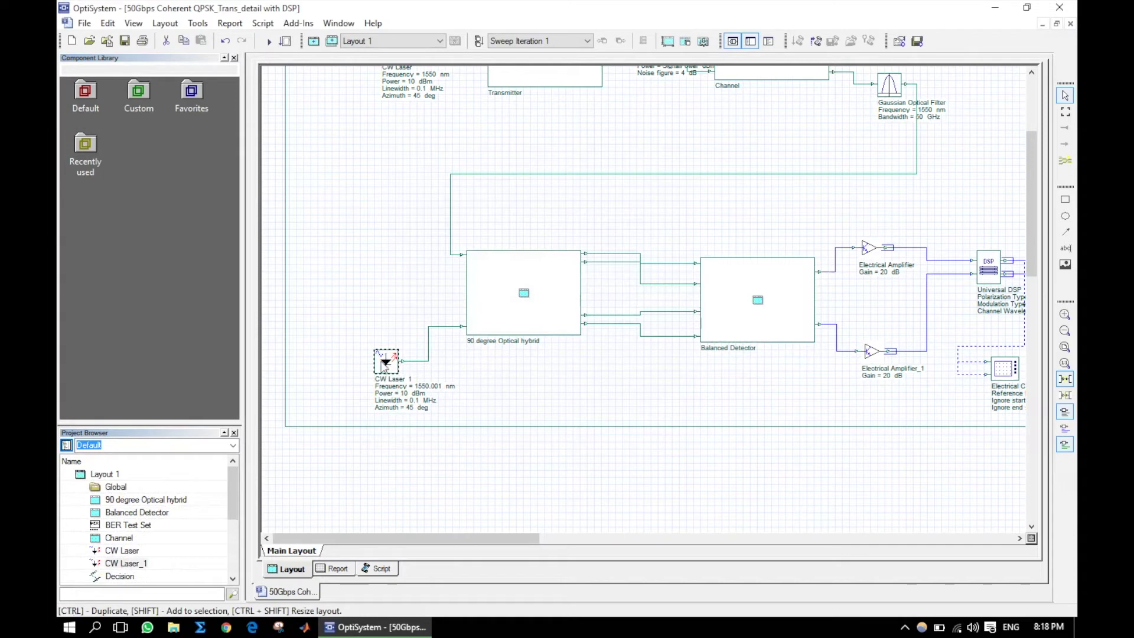
left_click_drag(743, 291, 756, 290)
left_click_drag(529, 538, 596, 539)
left_click_drag(678, 354, 680, 320)
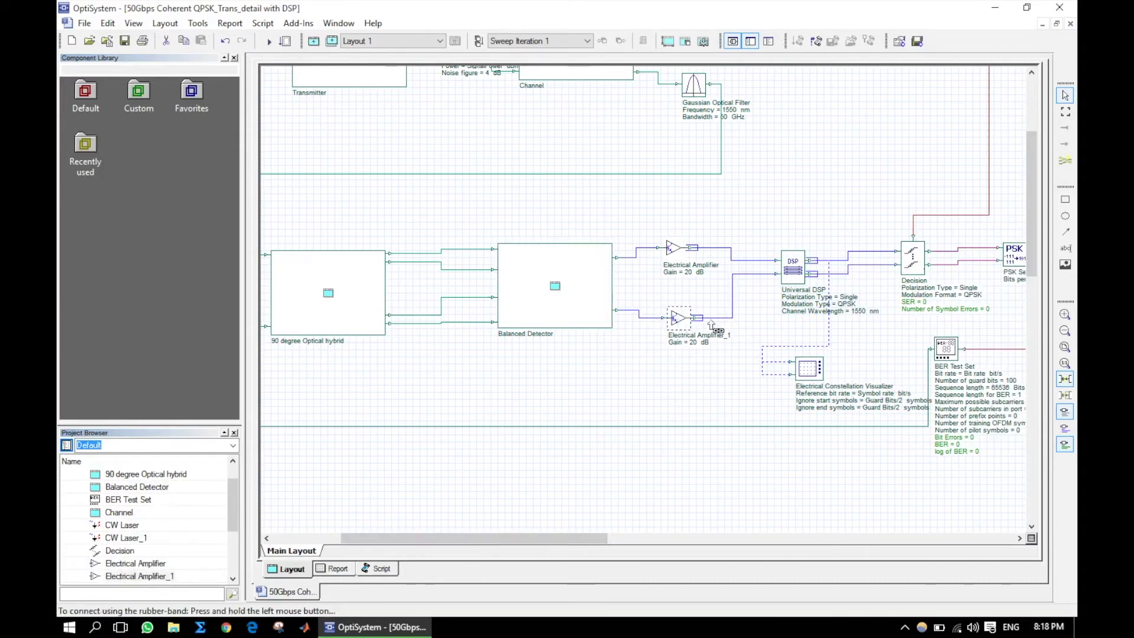
left_click_drag(567, 538, 498, 510)
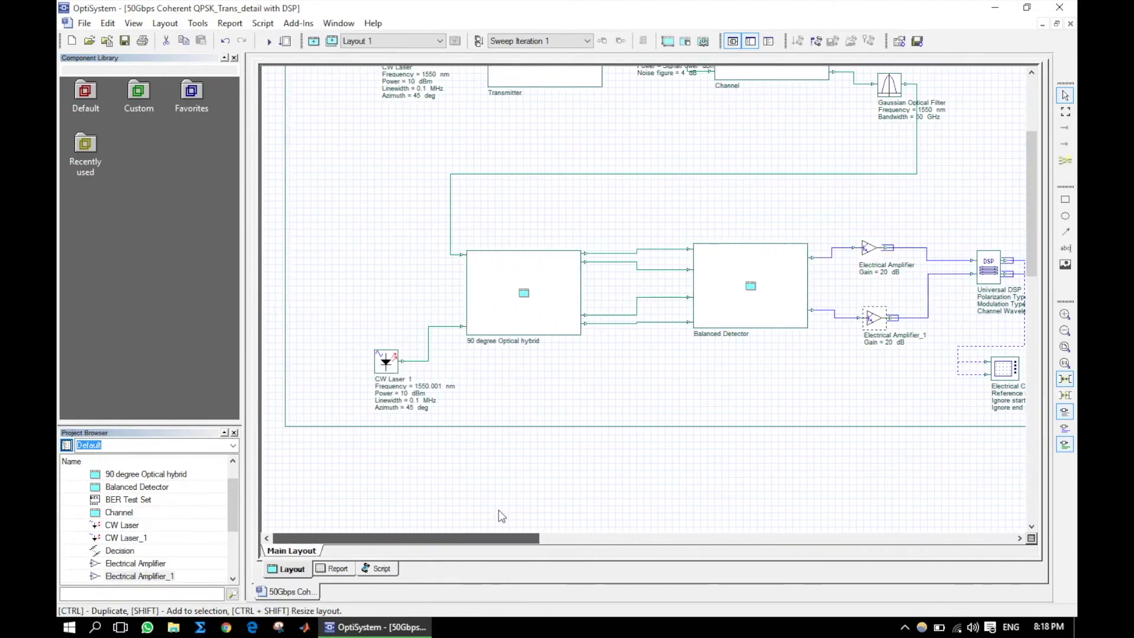
left_click_drag(386, 363, 393, 320)
Move the whole receiver section up beside the Channel so it sits in one row with the transmitter parts.
left_click_drag(481, 538, 534, 538)
left_click(1068, 332)
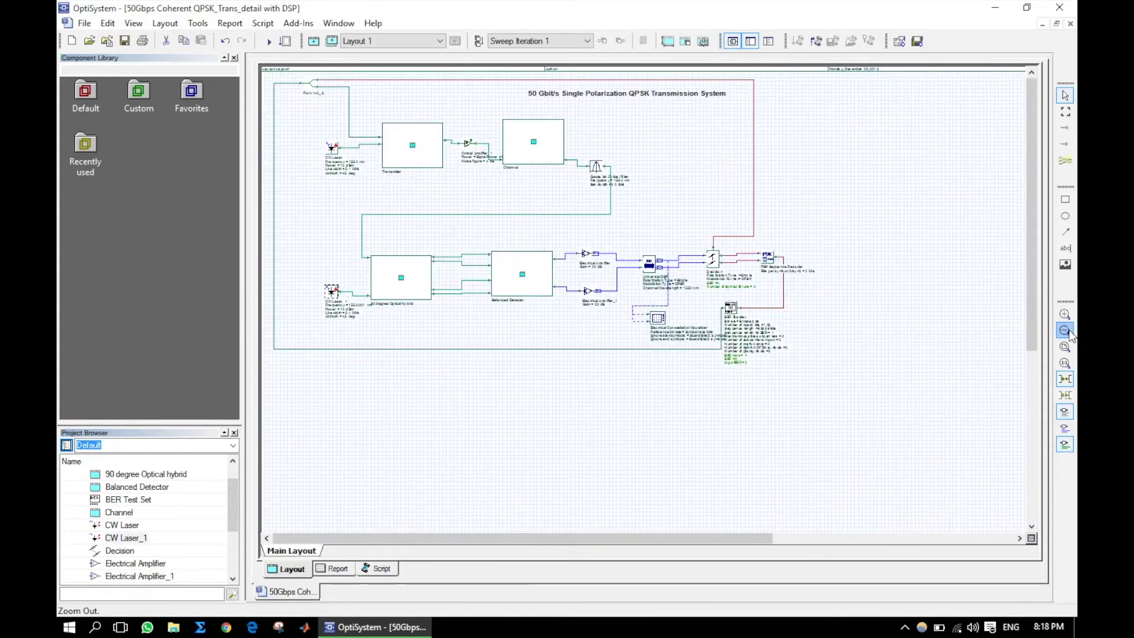
left_click(1068, 332)
left_click_drag(481, 216, 665, 250)
left_click_drag(506, 209, 666, 126)
left_click(704, 198)
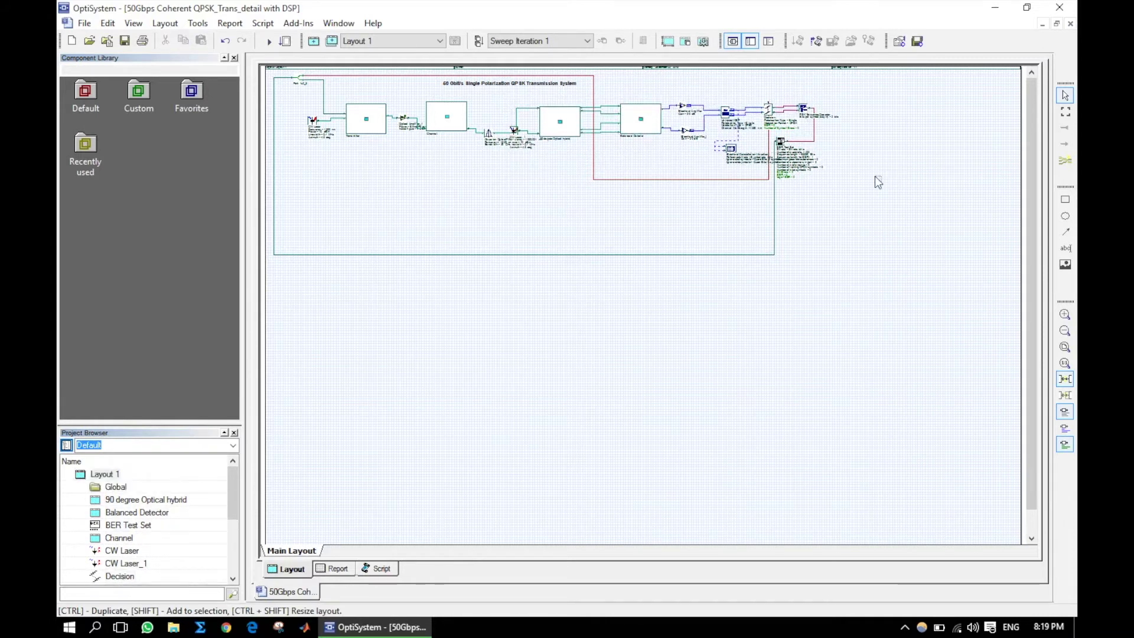
Reroute the Fork 1x2_6 link to the Decision component above the receiver and arrange the receiver components more compactly.
left_click(1065, 314)
scroll(773, 286, "up", 5)
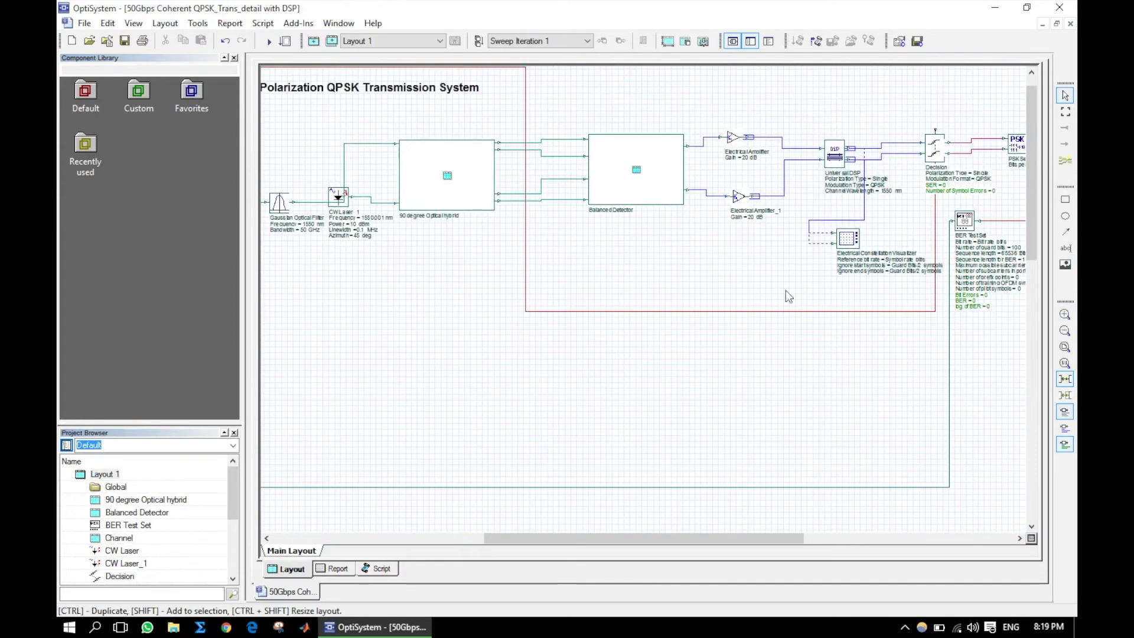
scroll(706, 318, "up", 1)
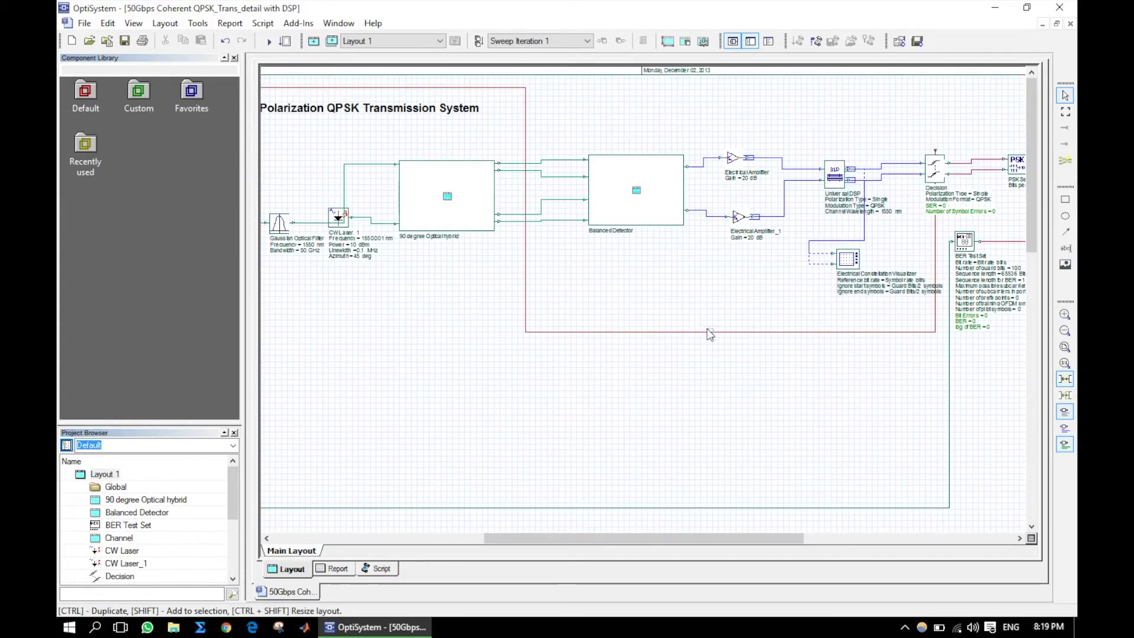
left_click(717, 333)
left_click_drag(705, 89, 707, 88)
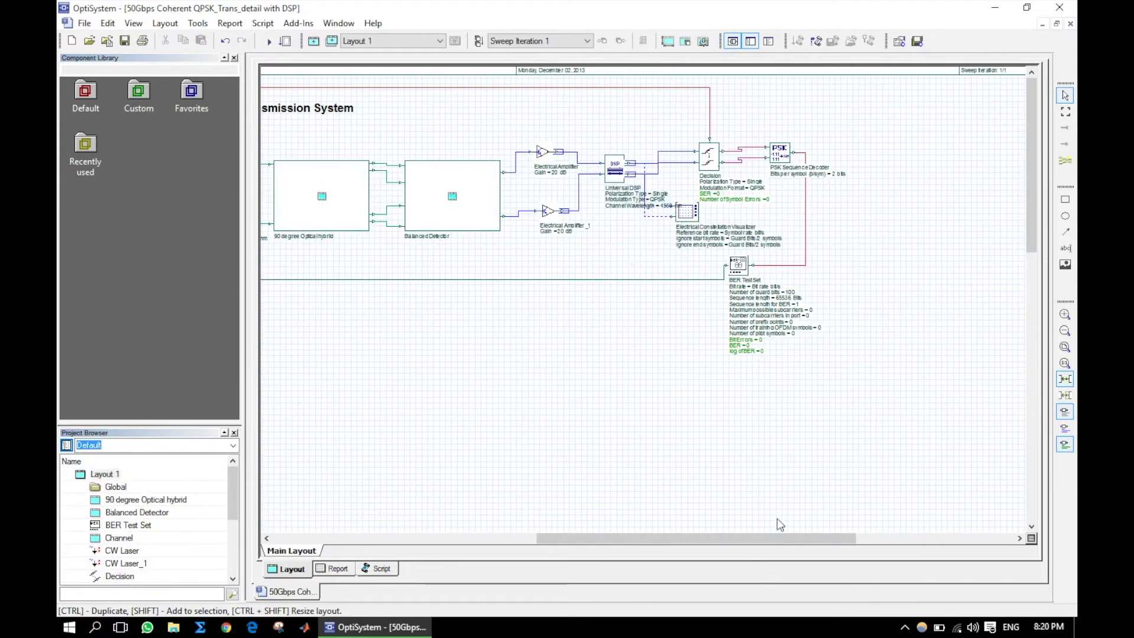
Align the Transmitter and Channel in one row with the receiver subsystems and place the Gaussian Optical Filter directly above CW Laser 1.
left_click_drag(779, 538, 518, 539)
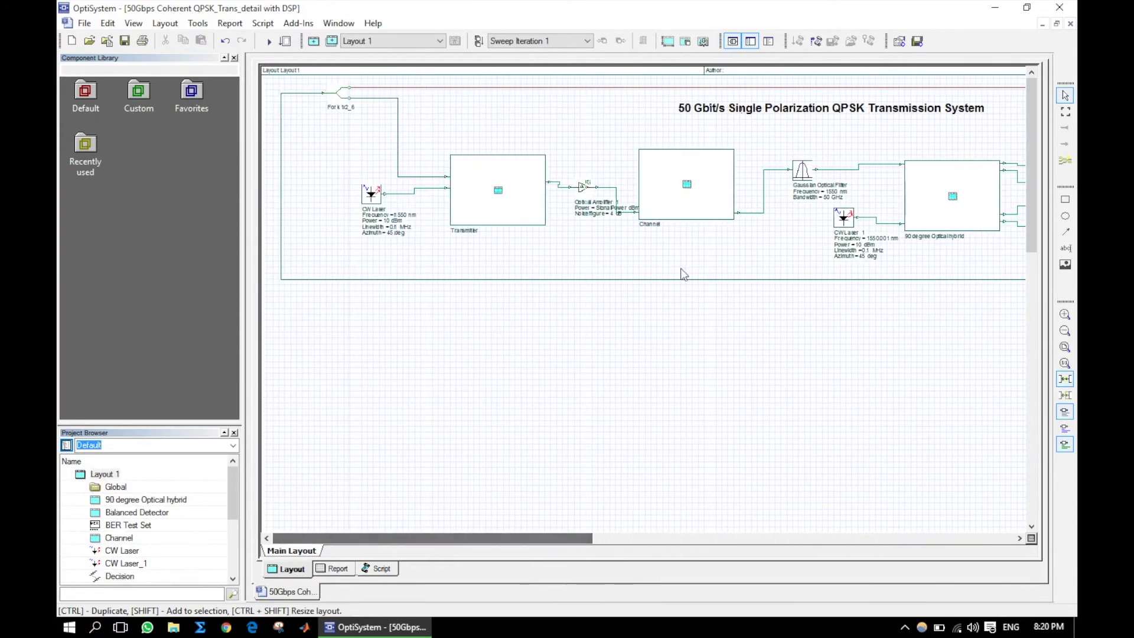
left_click_drag(686, 194, 717, 200)
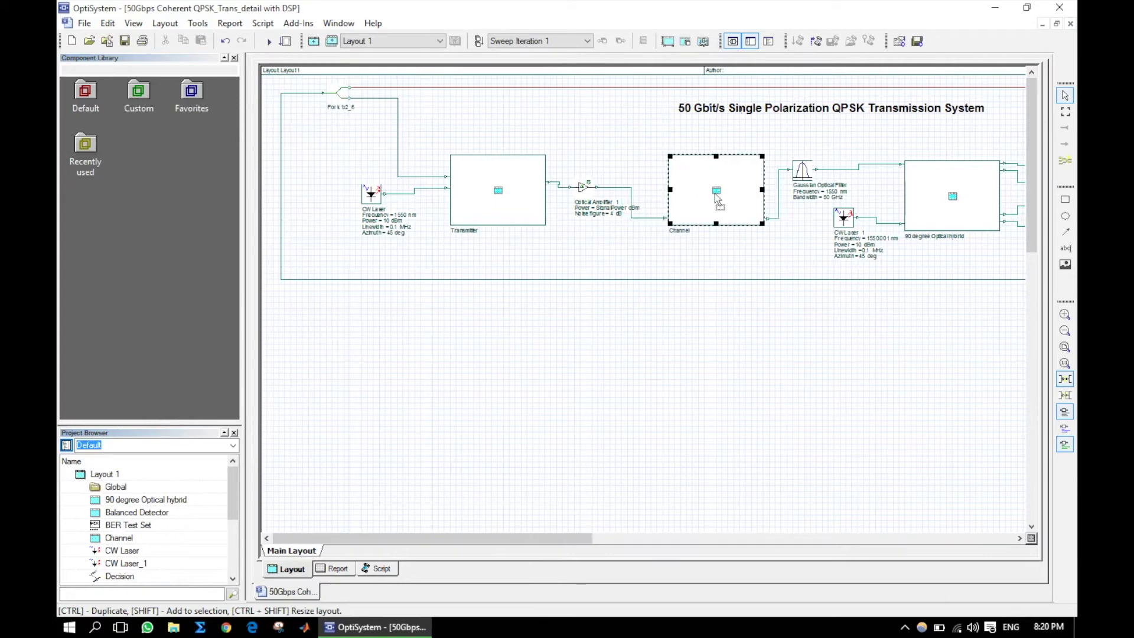
left_click_drag(808, 171, 849, 165)
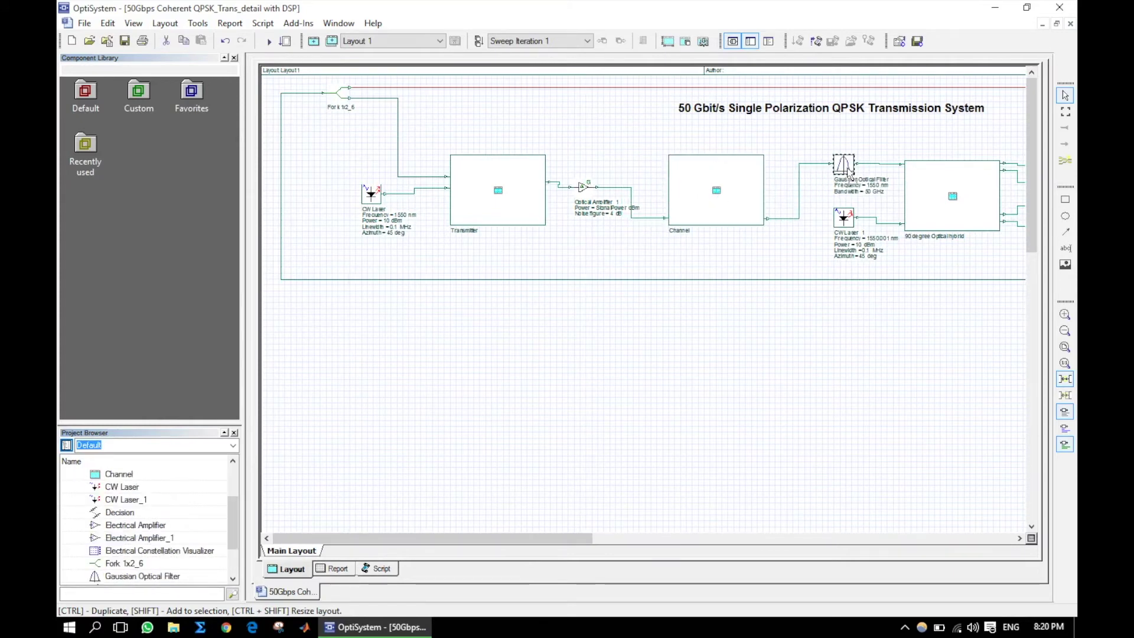
left_click_drag(565, 538, 612, 537)
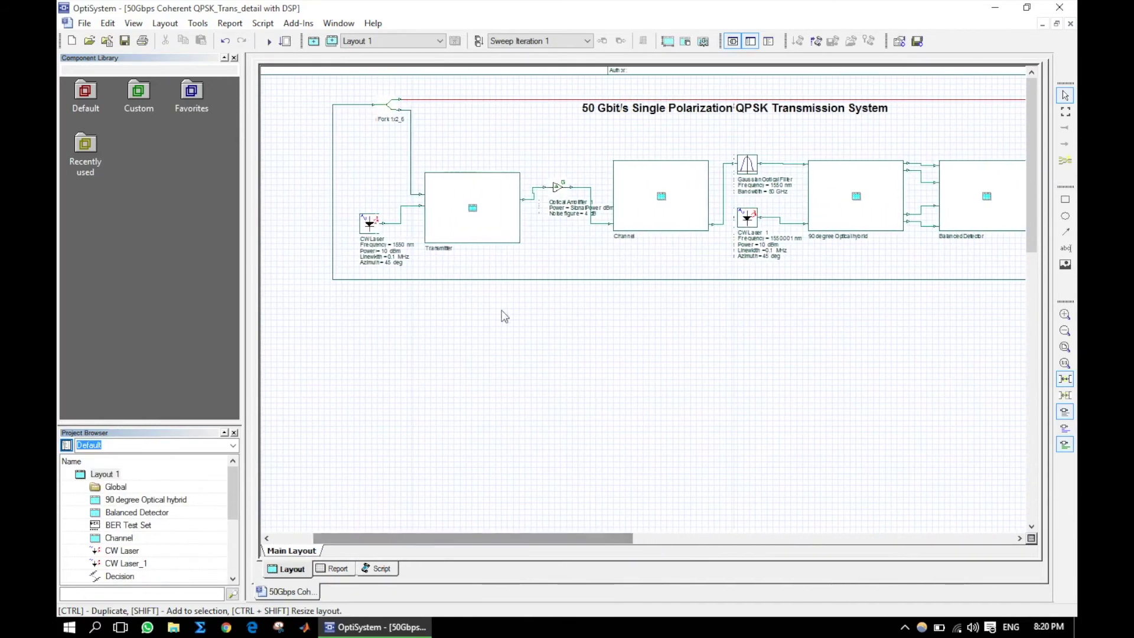
left_click(468, 193)
left_click_drag(468, 193, 474, 199)
Set the Transmitter's subsystem representation to GlassBox Image.
right_click(466, 182)
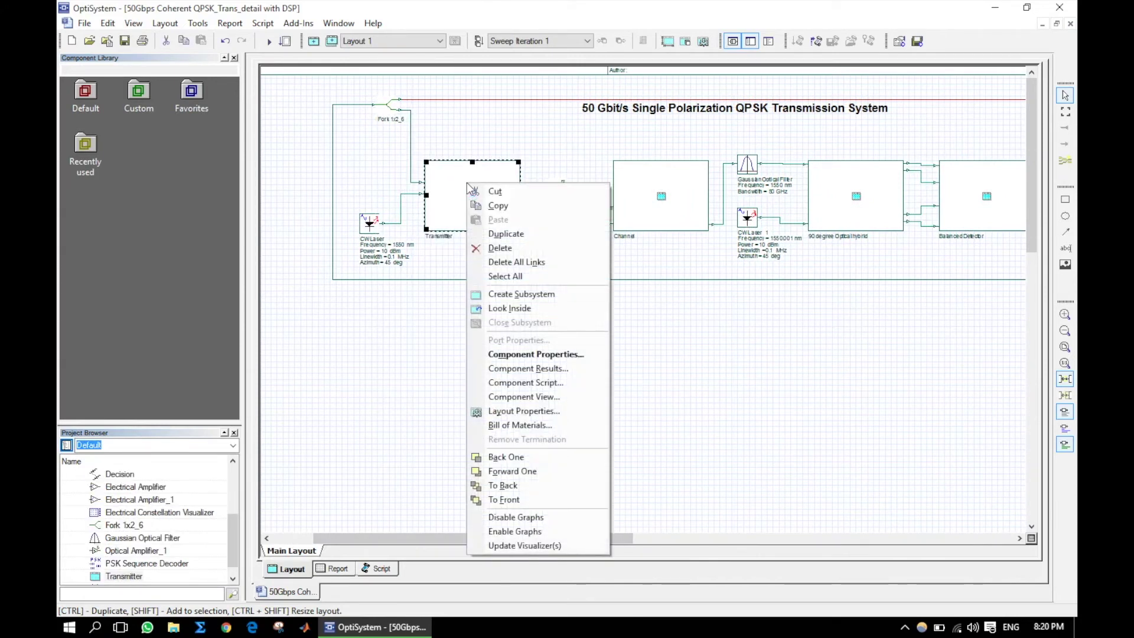
left_click(533, 357)
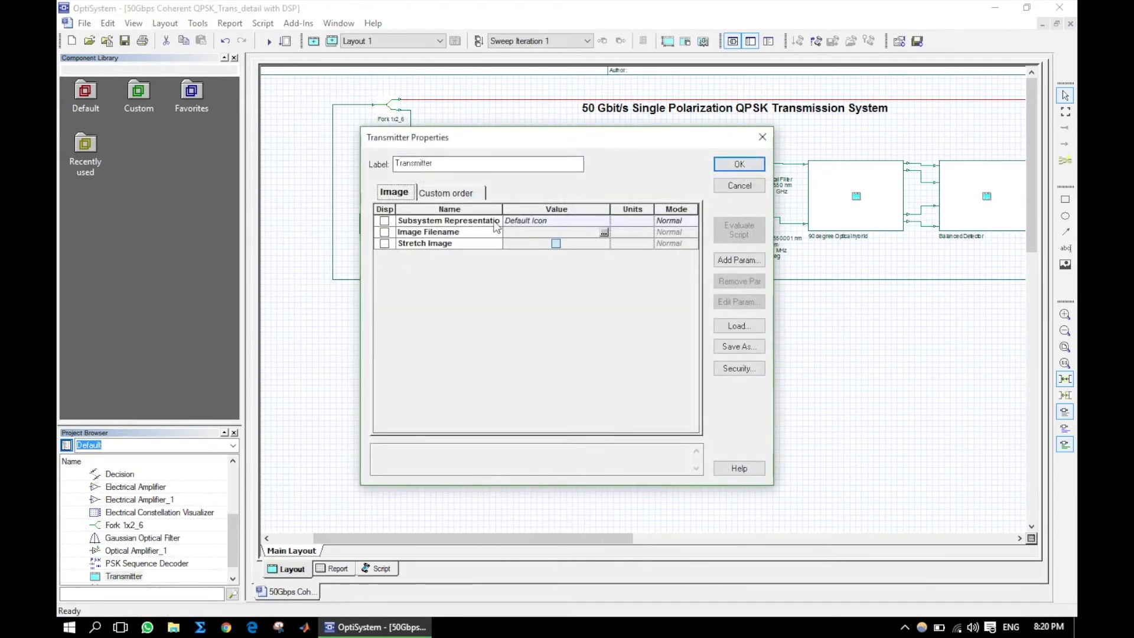
left_click(538, 220)
left_click(546, 232)
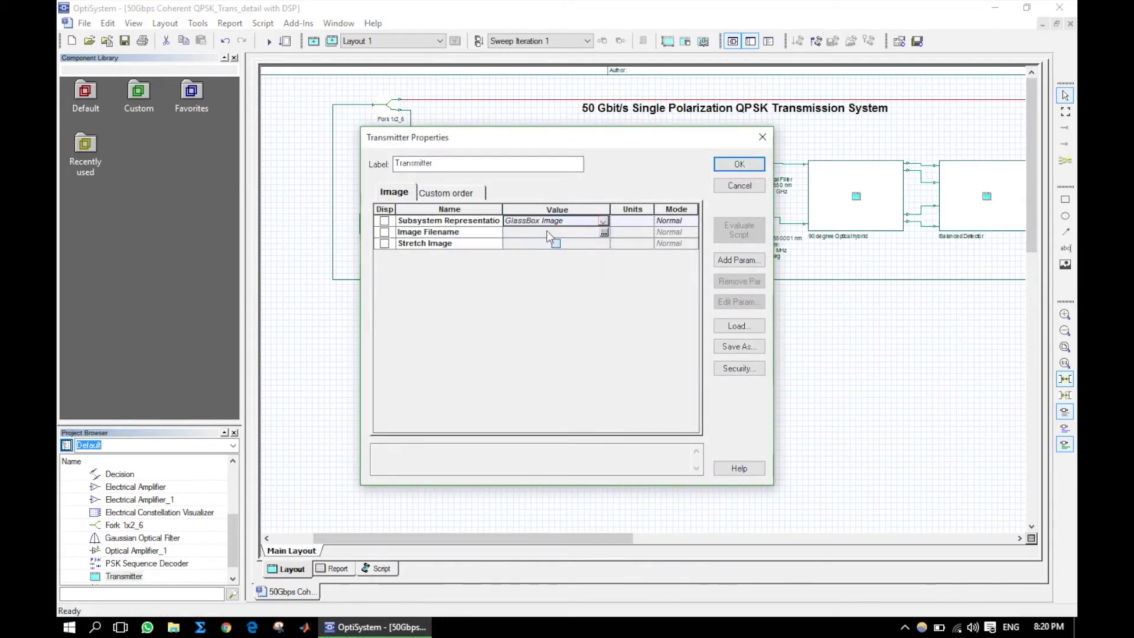
left_click(732, 160)
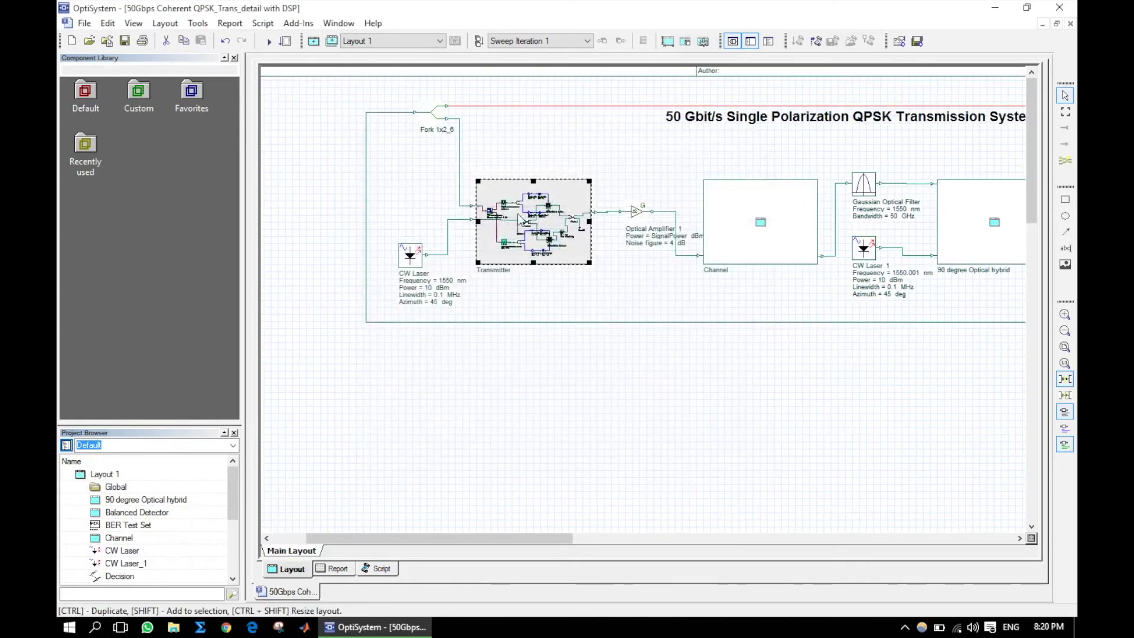
Set the Channel's subsystem representation to GlassBox Image.
right_click(754, 204)
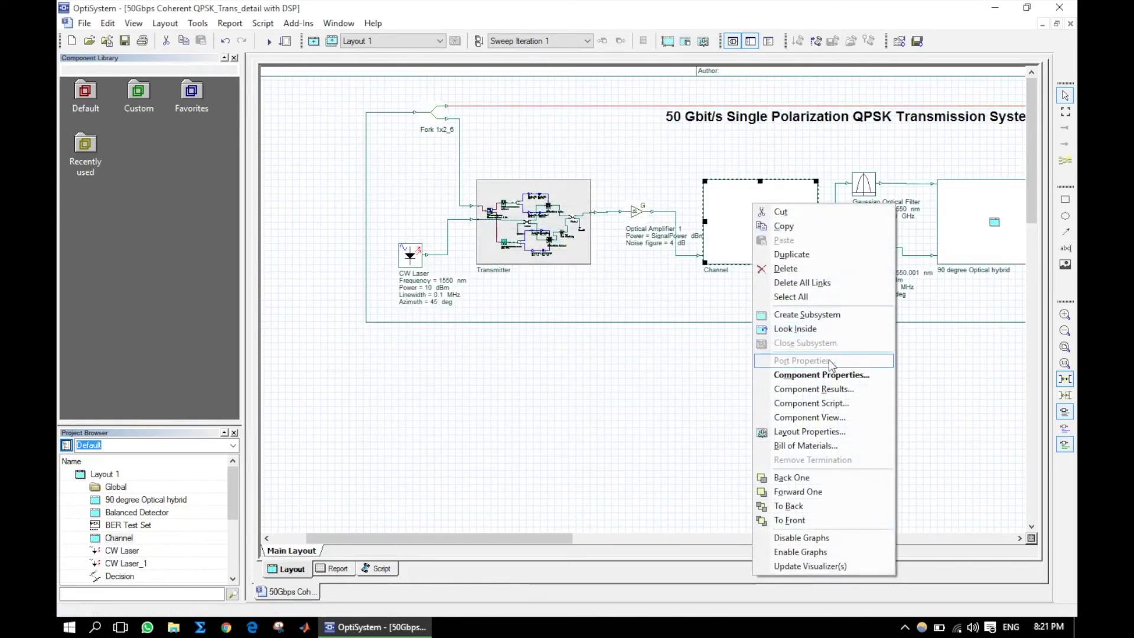
left_click(835, 379)
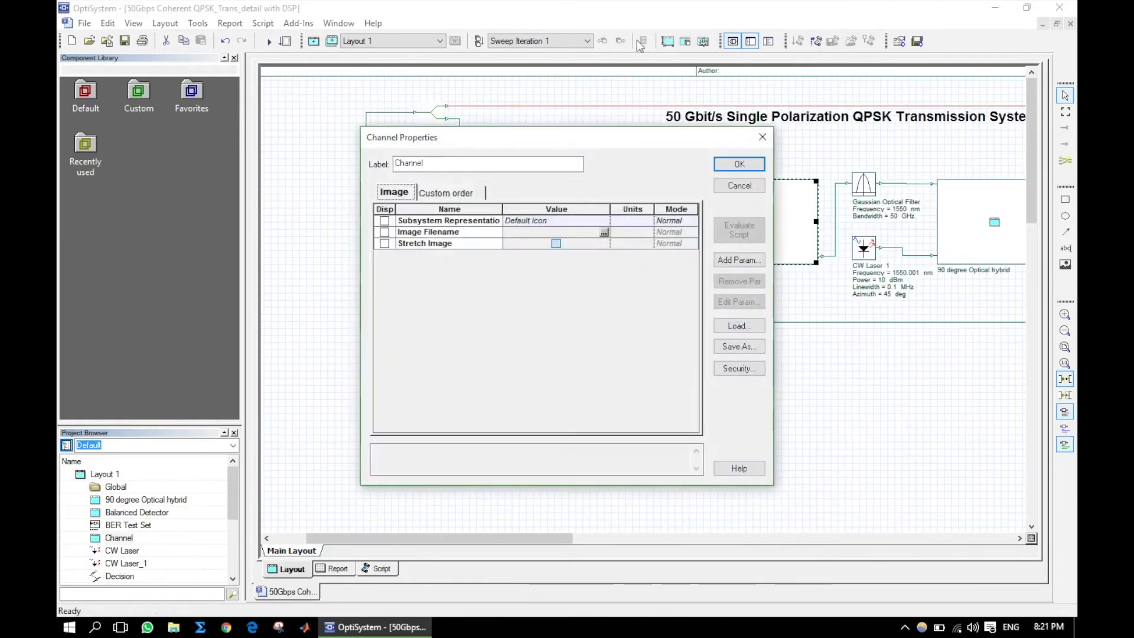
left_click(539, 221)
left_click(548, 235)
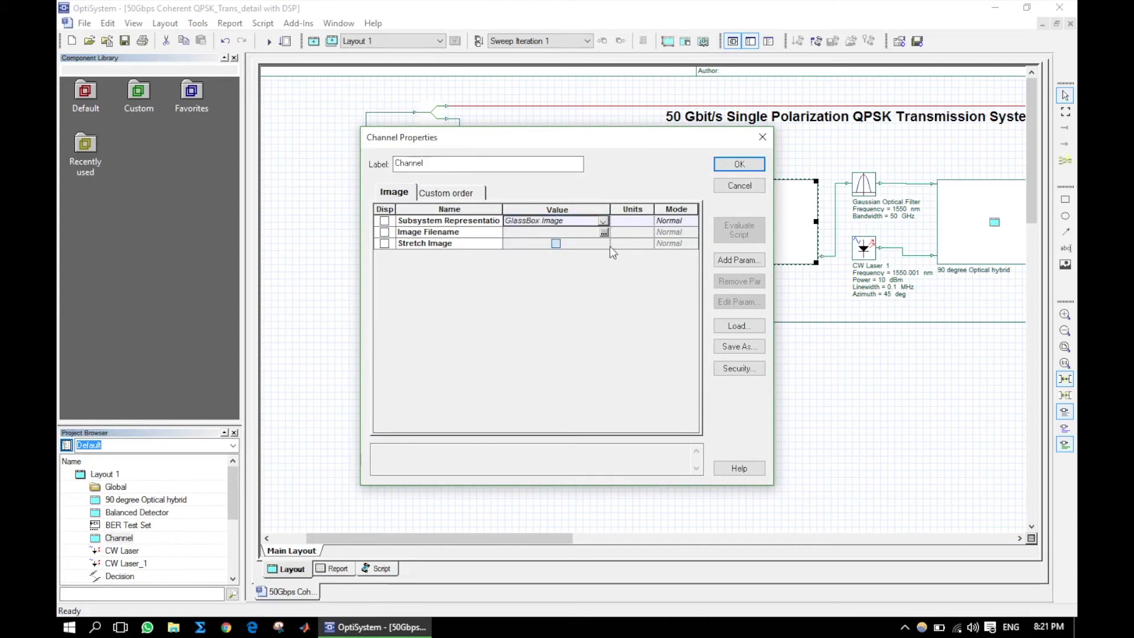
left_click(736, 169)
Set the subsystem representation of the 90 degree Optical hybrid and the Balanced Detector to GlassBox Image.
left_click_drag(513, 536, 764, 522)
double_click(713, 269)
left_click(738, 164)
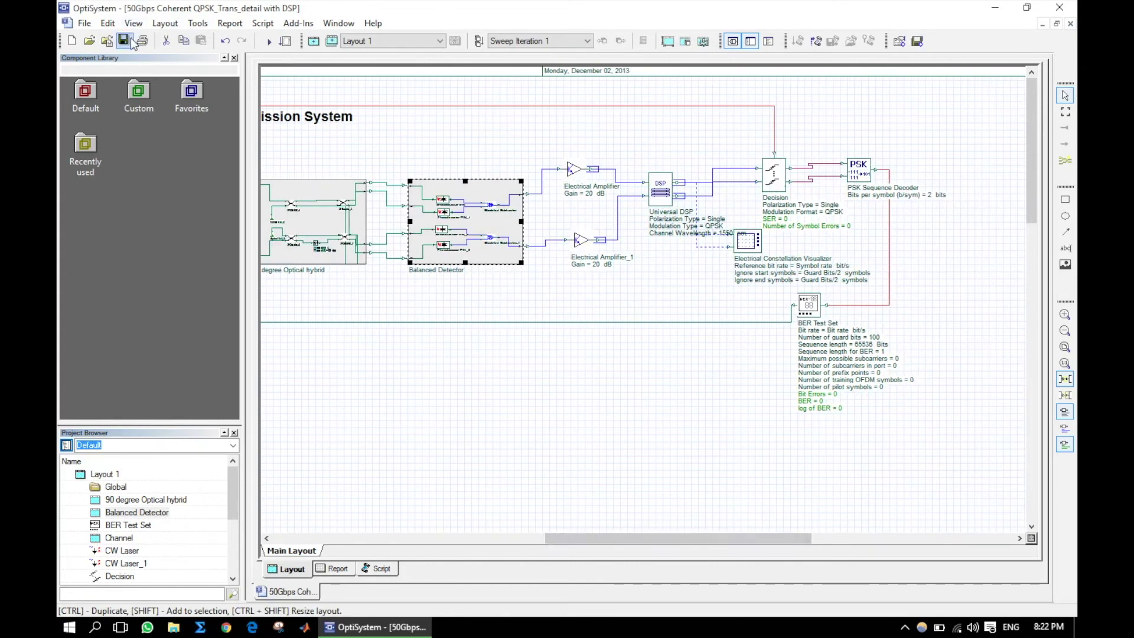
Calculate the whole project, following its progress in the calculation schedulers, and close the calculation window.
left_click(267, 41)
left_click(743, 160)
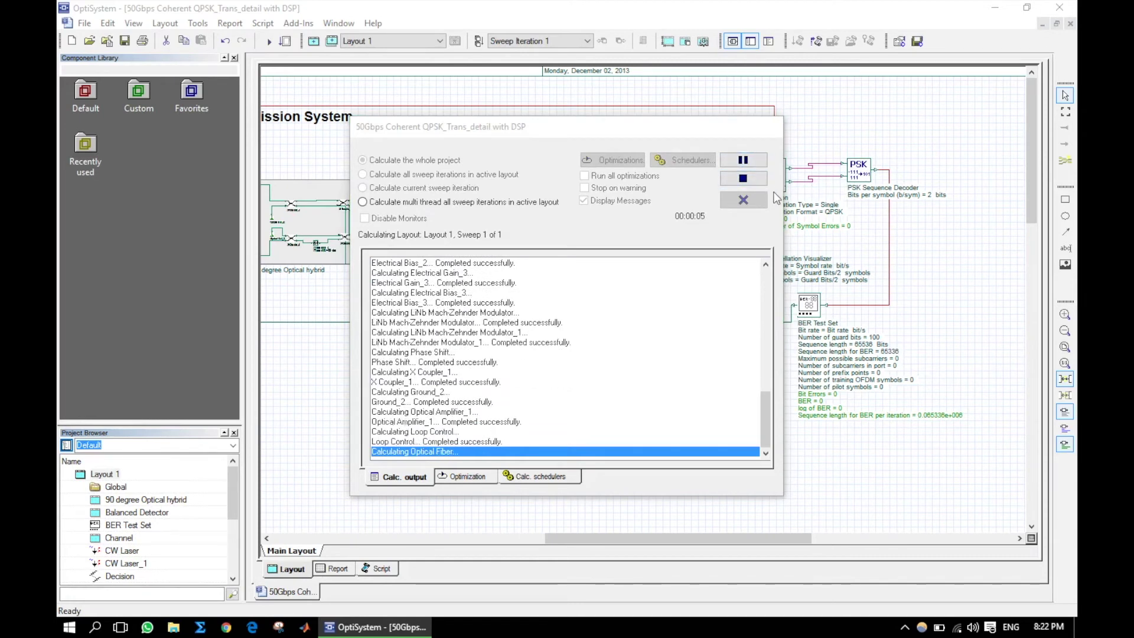
left_click(560, 477)
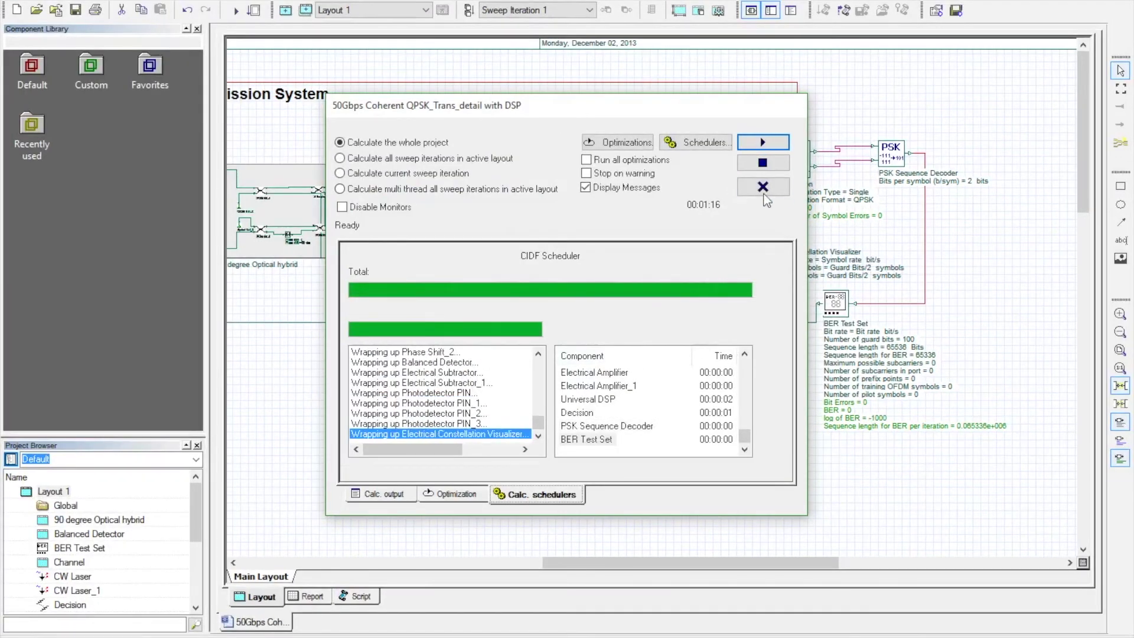
left_click(763, 187)
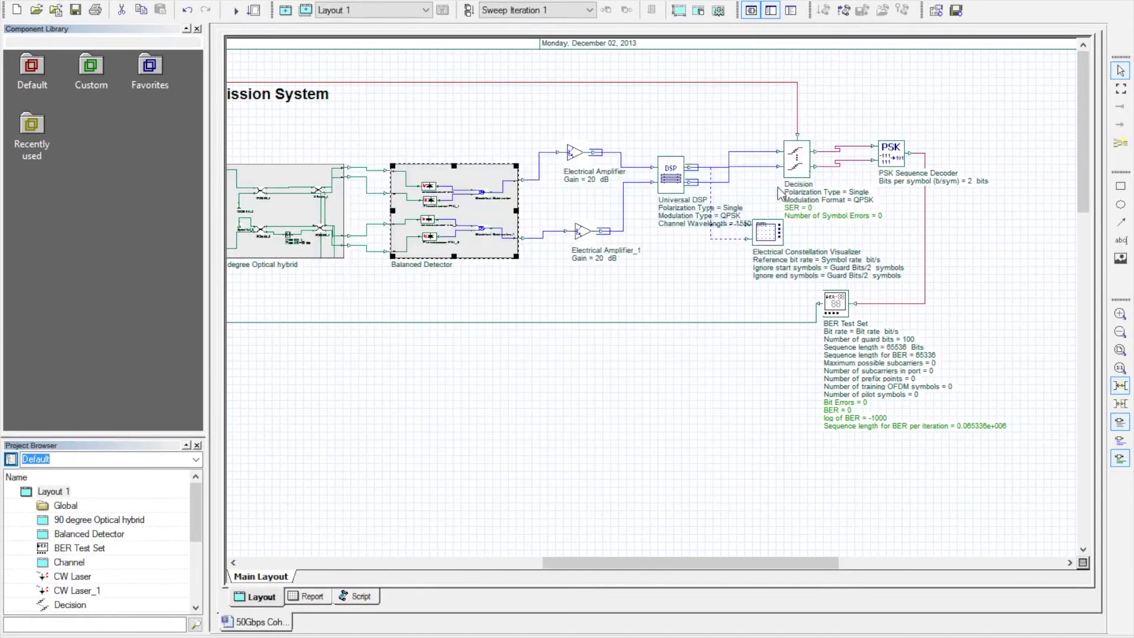
Examine the received signal in the Electrical Constellation Visualizer and the error results of the BER Test Set.
double_click(773, 237)
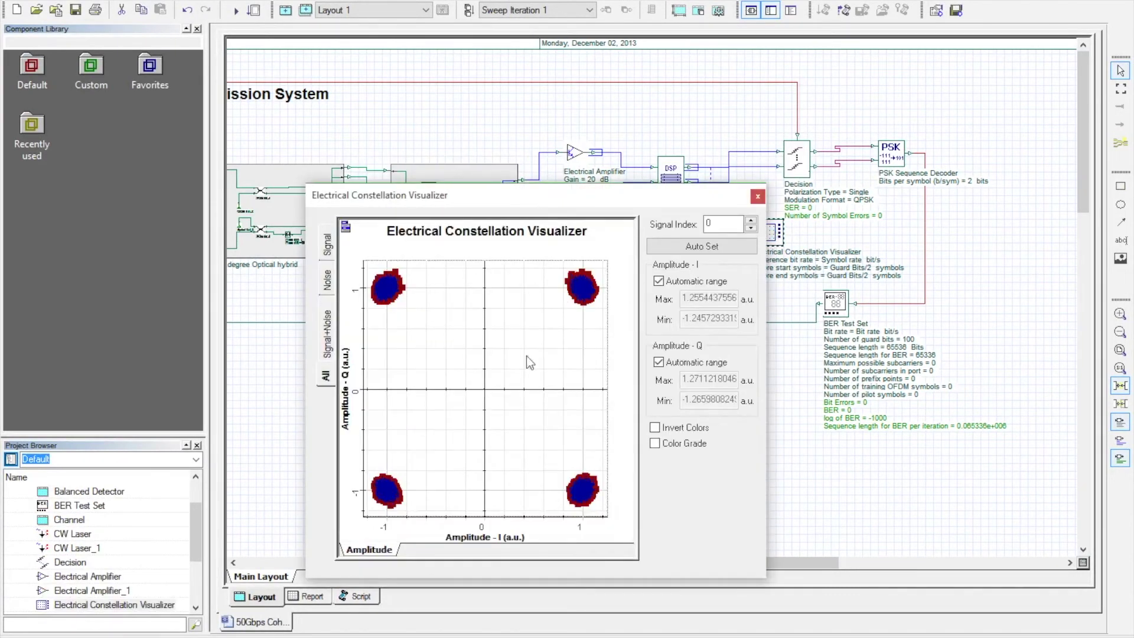
left_click(757, 197)
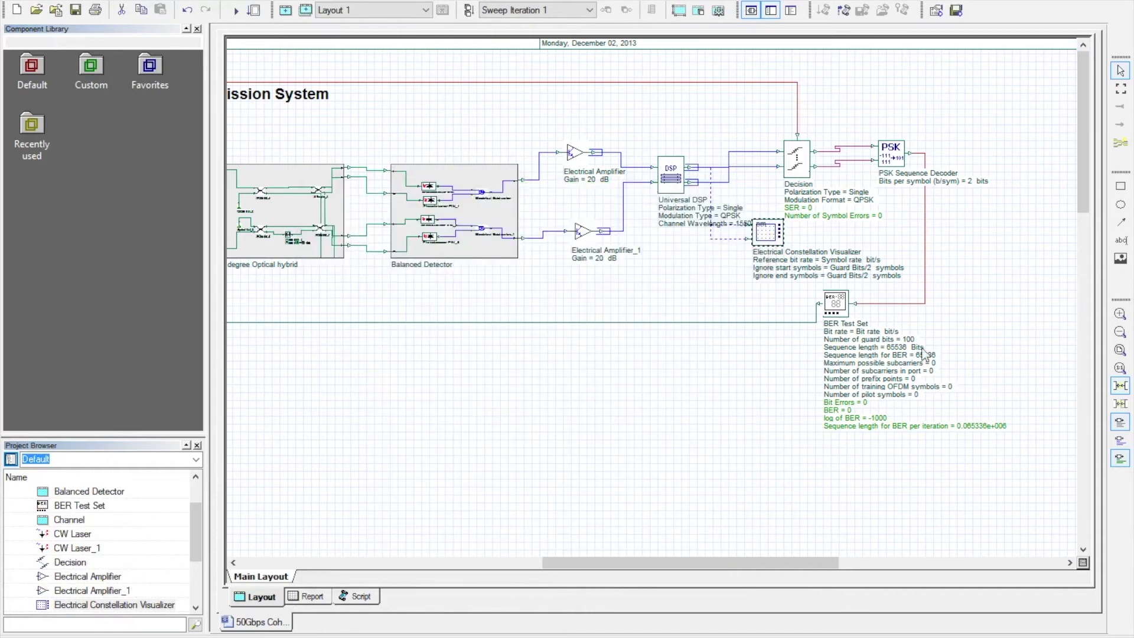
double_click(835, 303)
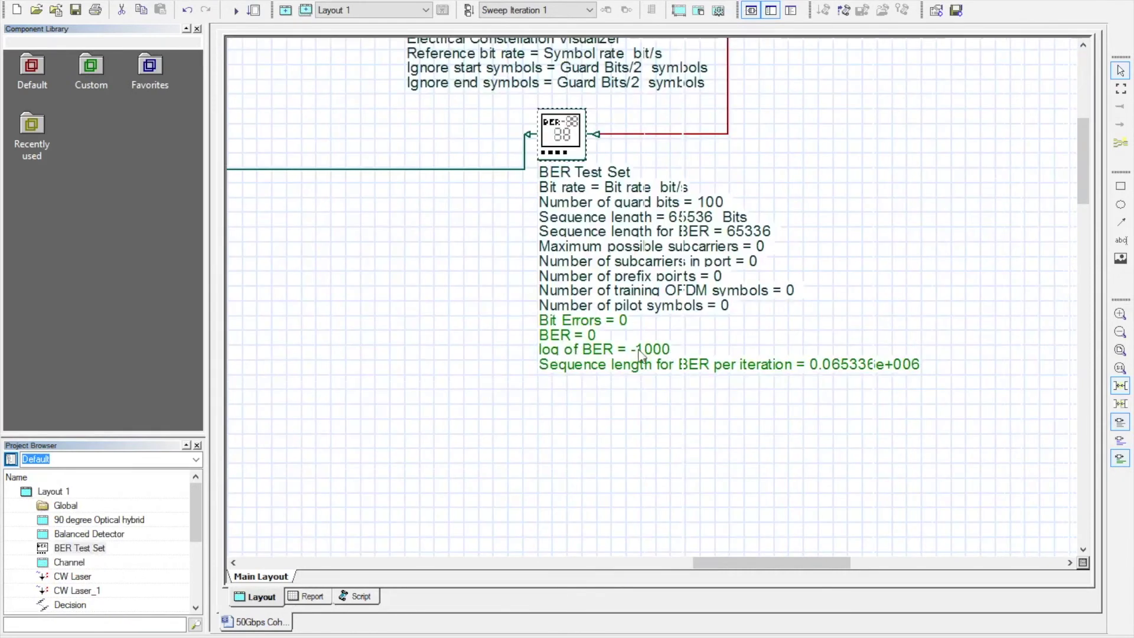
Review the simulated layout from the BER Test Set back to the Channel, and examine the Decision component's symbol error results.
scroll(635, 354, "up", 4)
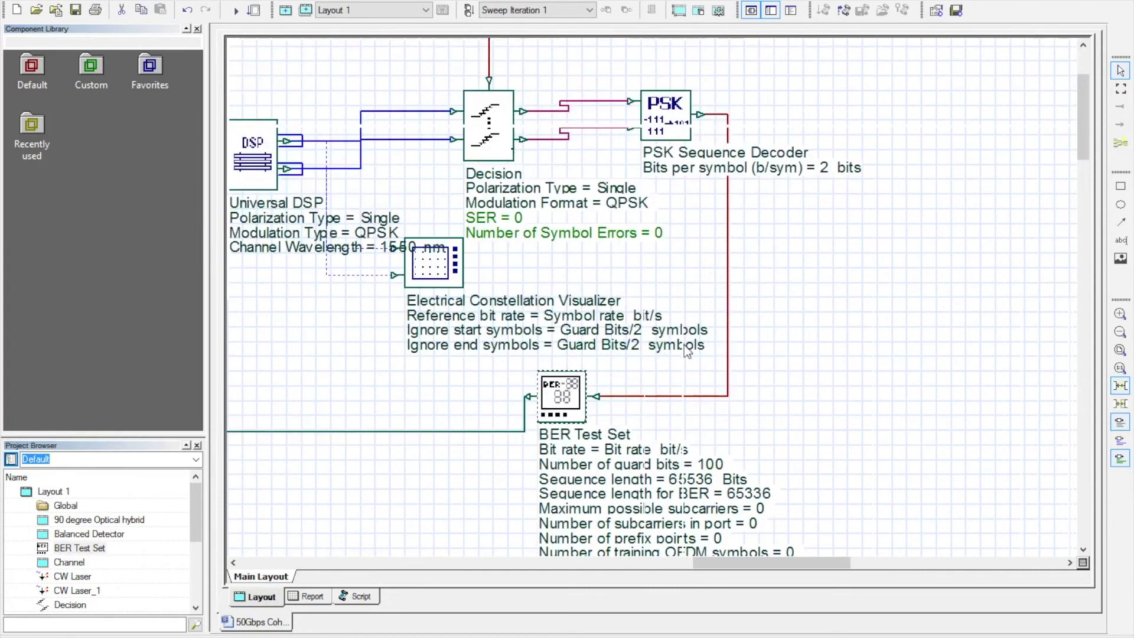
left_click_drag(771, 562, 572, 564)
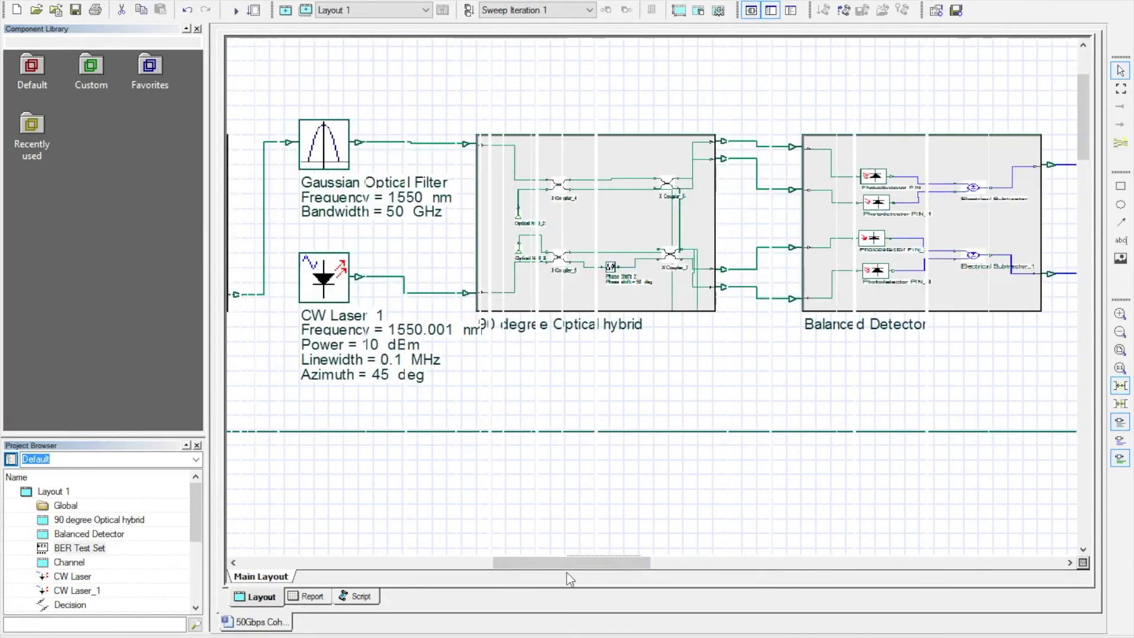
left_click_drag(590, 562, 464, 558)
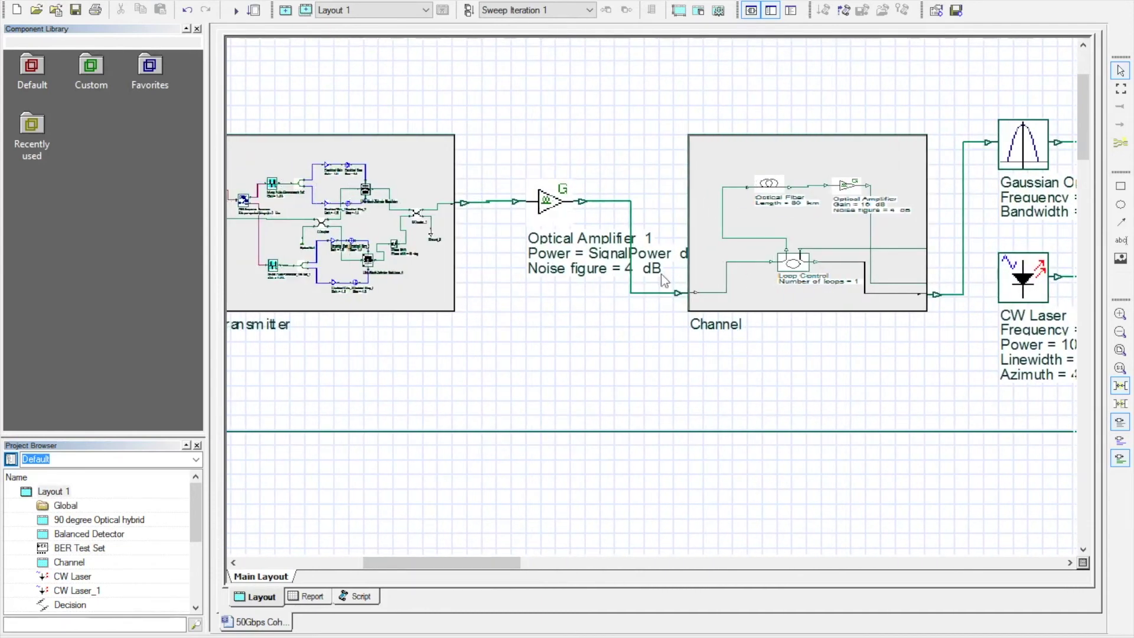
left_click_drag(478, 561, 791, 559)
scroll(691, 334, "up", 3)
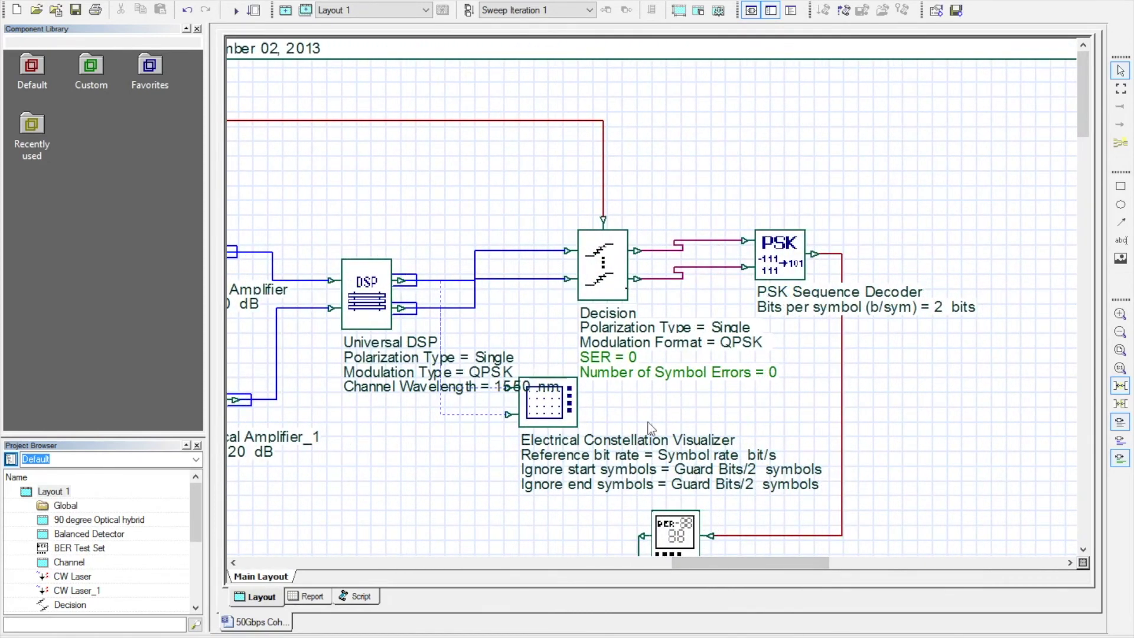
scroll(646, 437, "down", 3)
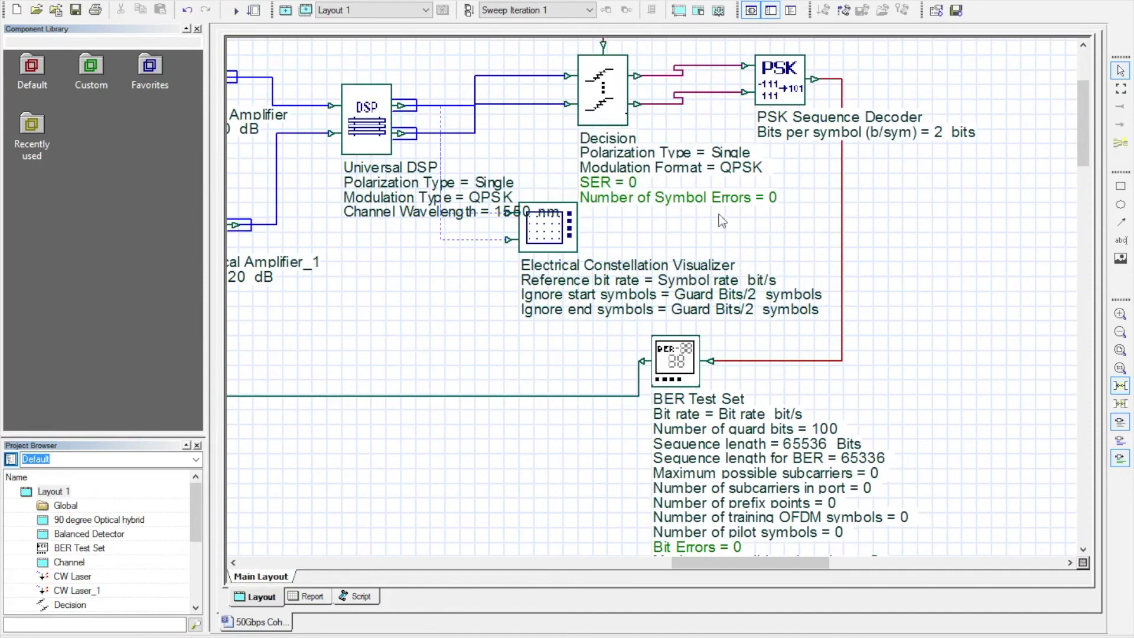
scroll(727, 247, "up", 3)
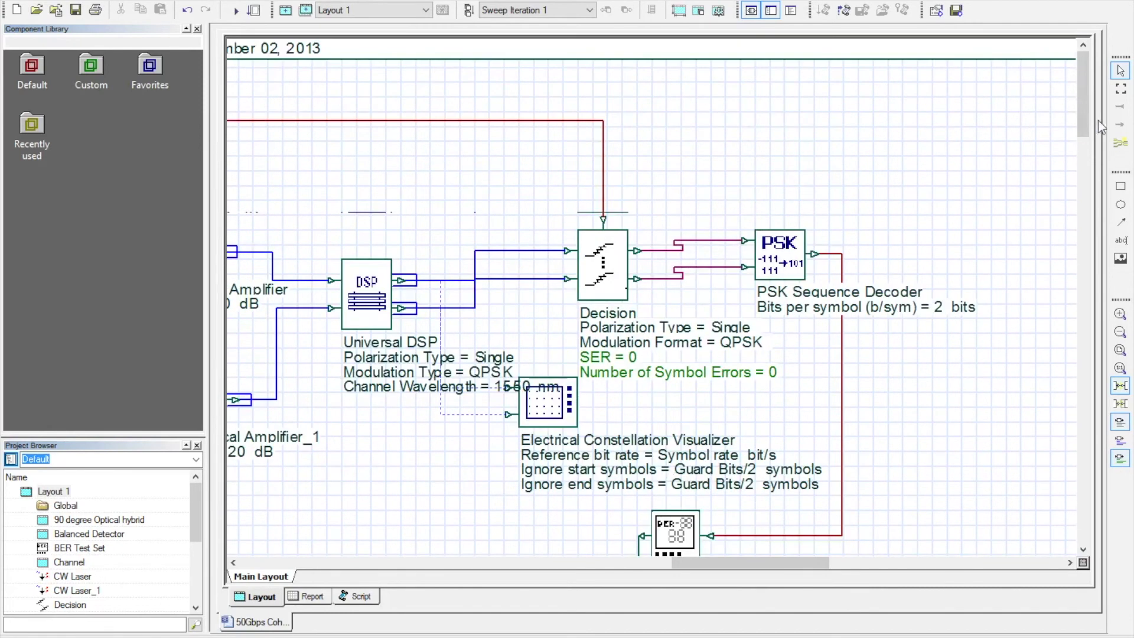
Look inside the Transmitter subsystem and add two input ports on the lower part of its left border.
left_click(1121, 89)
right_click(481, 207)
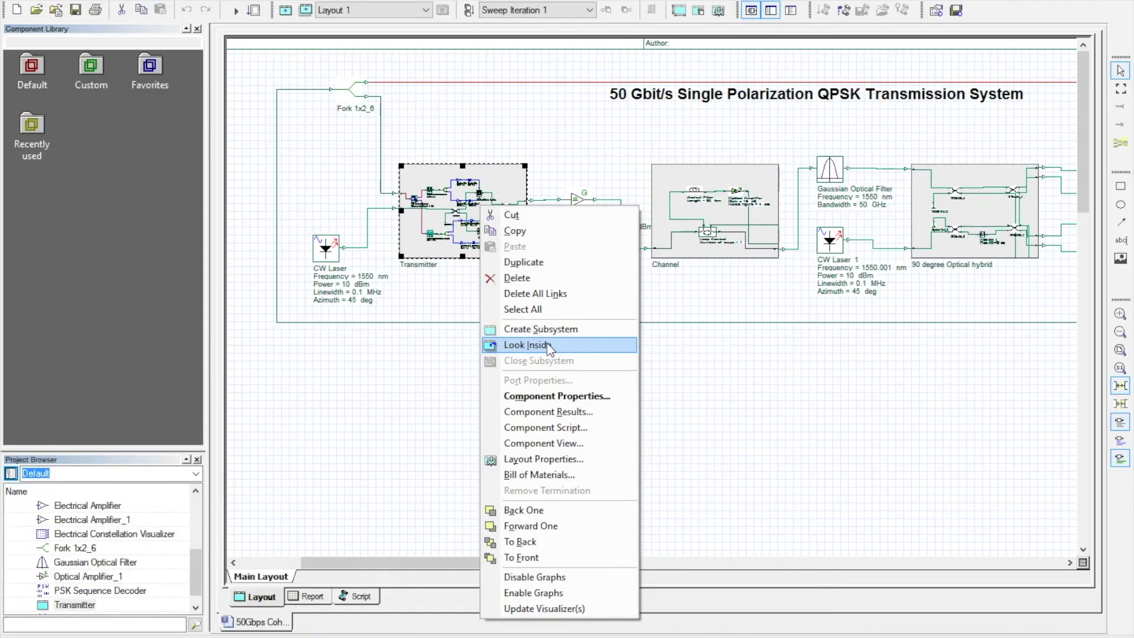
left_click(547, 346)
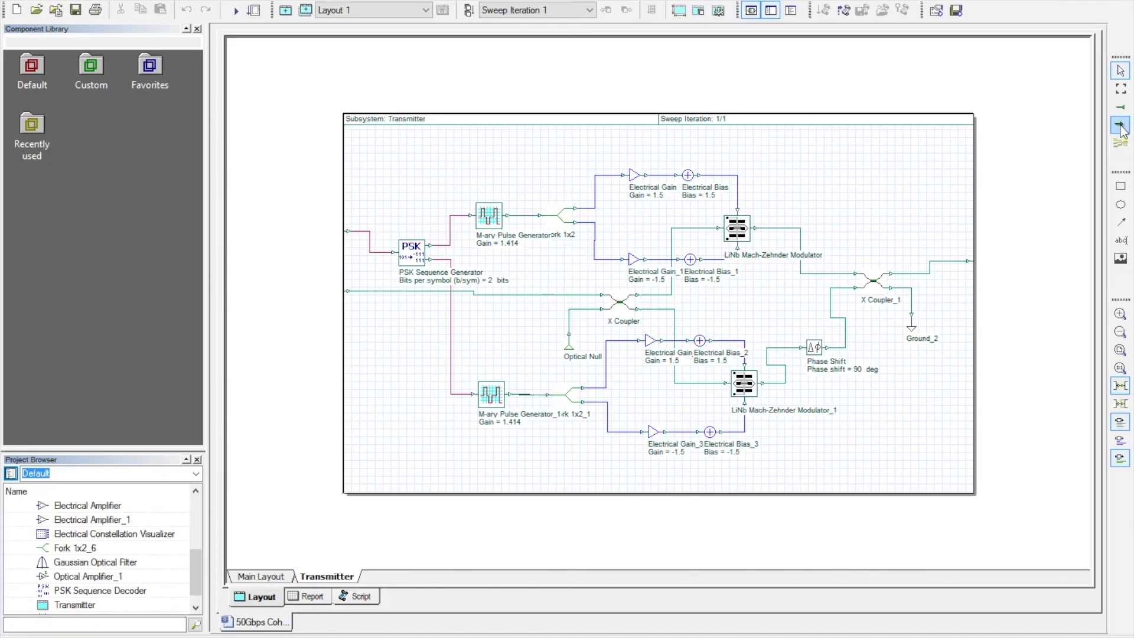
left_click(1121, 127)
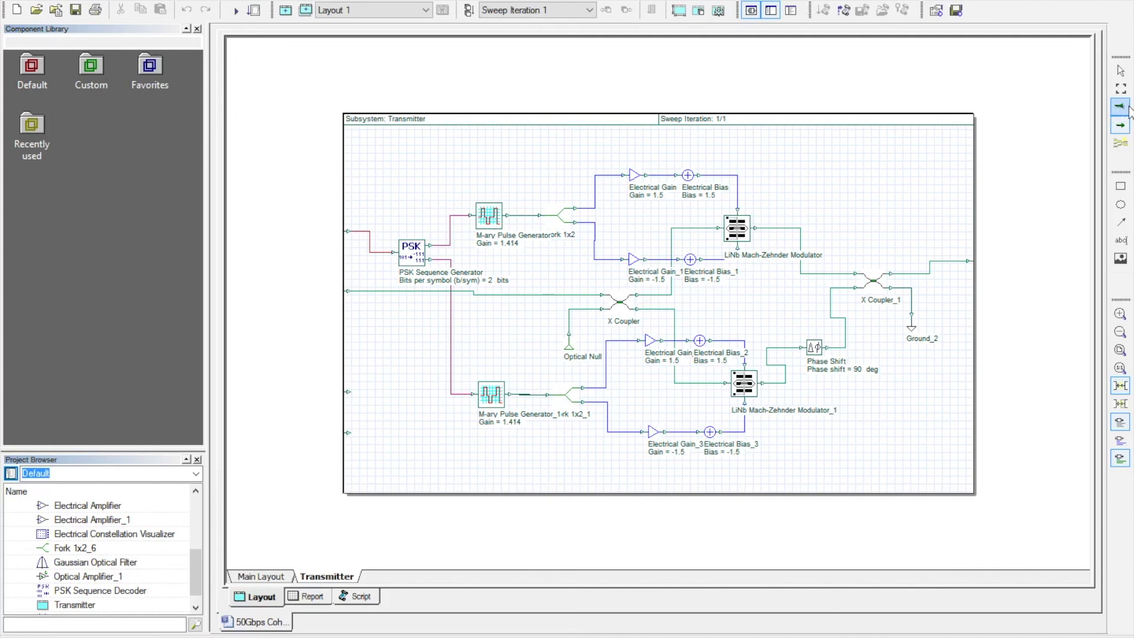
Add an output port near the top of the Transmitter subsystem's right border and close the subsystem.
left_click(1125, 108)
left_click(969, 170)
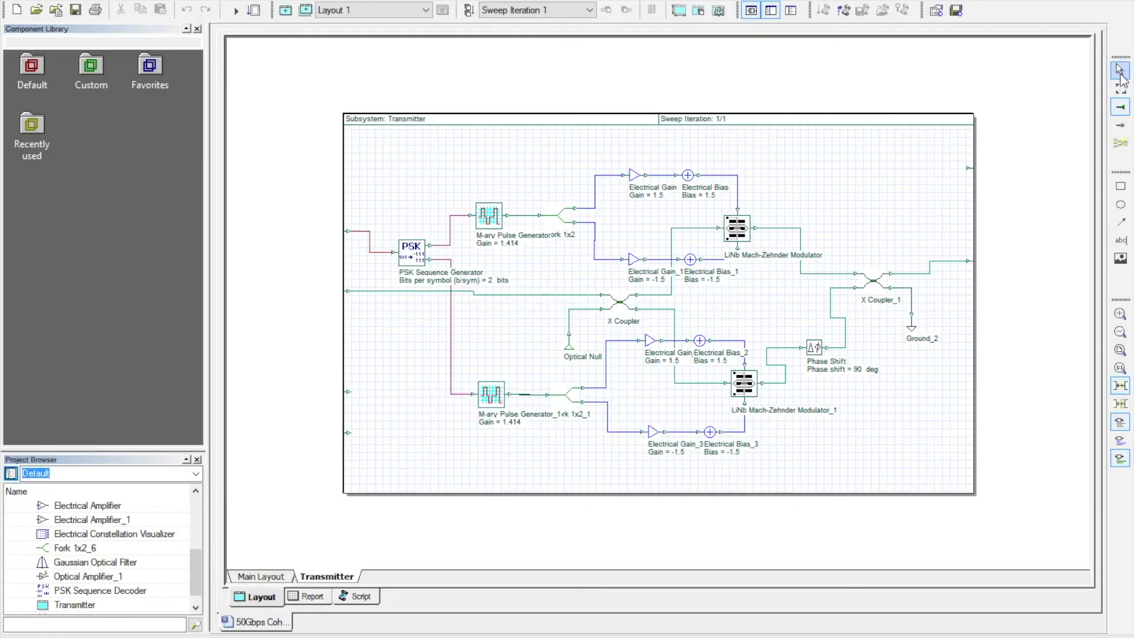
left_click(1121, 72)
right_click(810, 183)
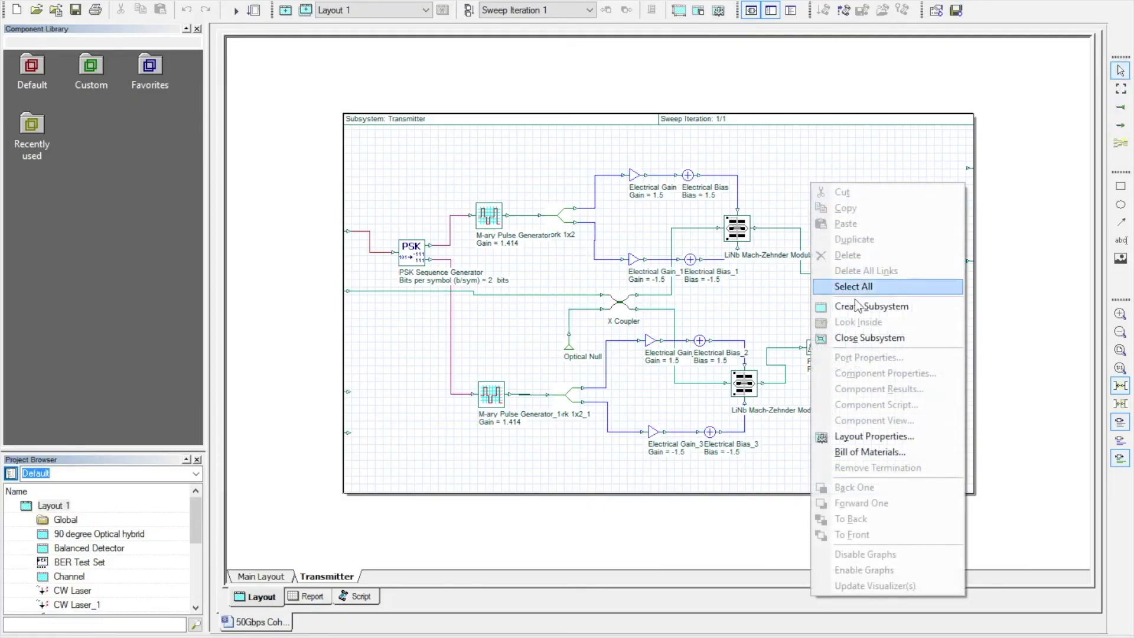
left_click(862, 339)
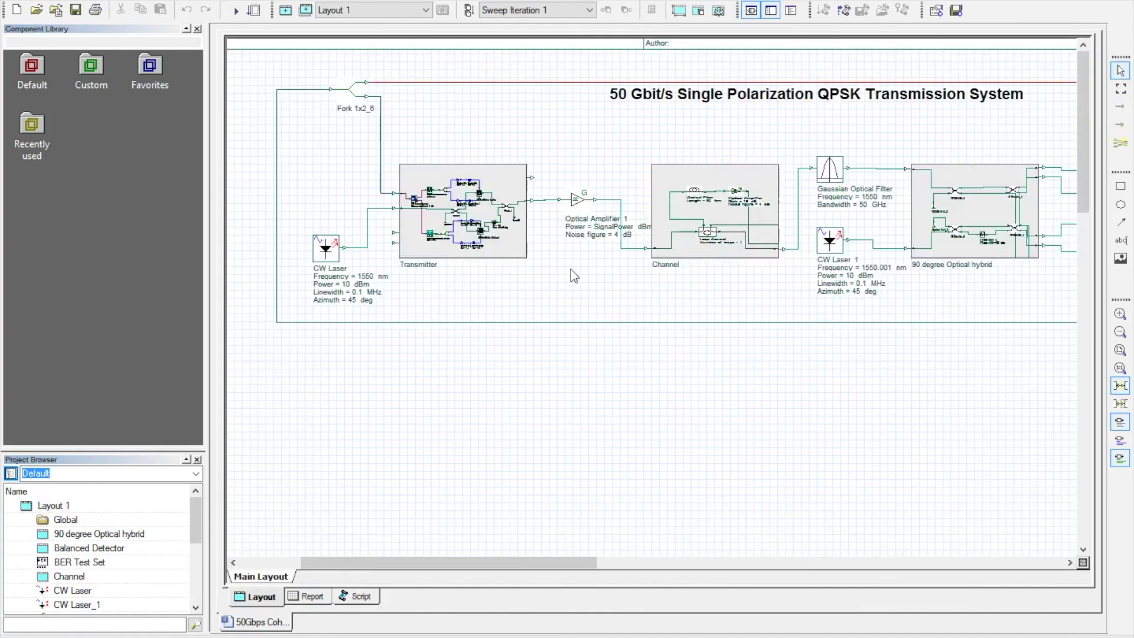